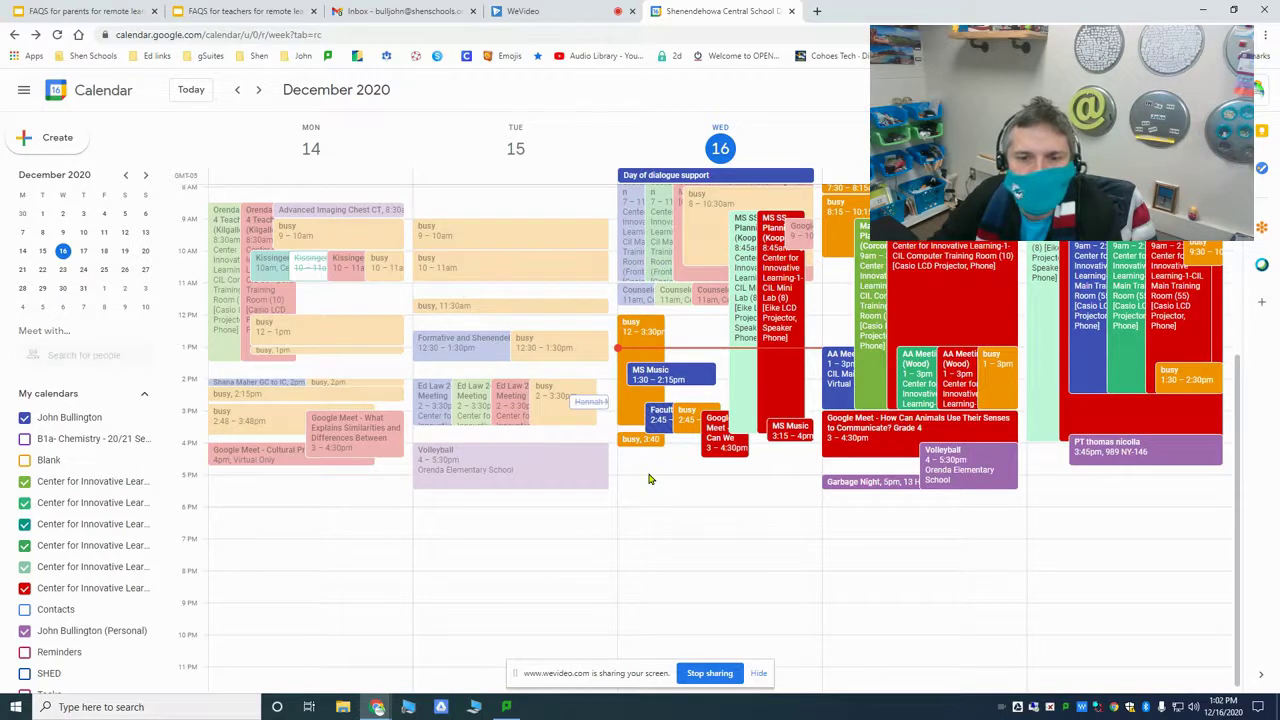
# Step: Start a new event in the Wednesday, December 16, 4:30pm slot of the week view
pyautogui.click(648, 470)
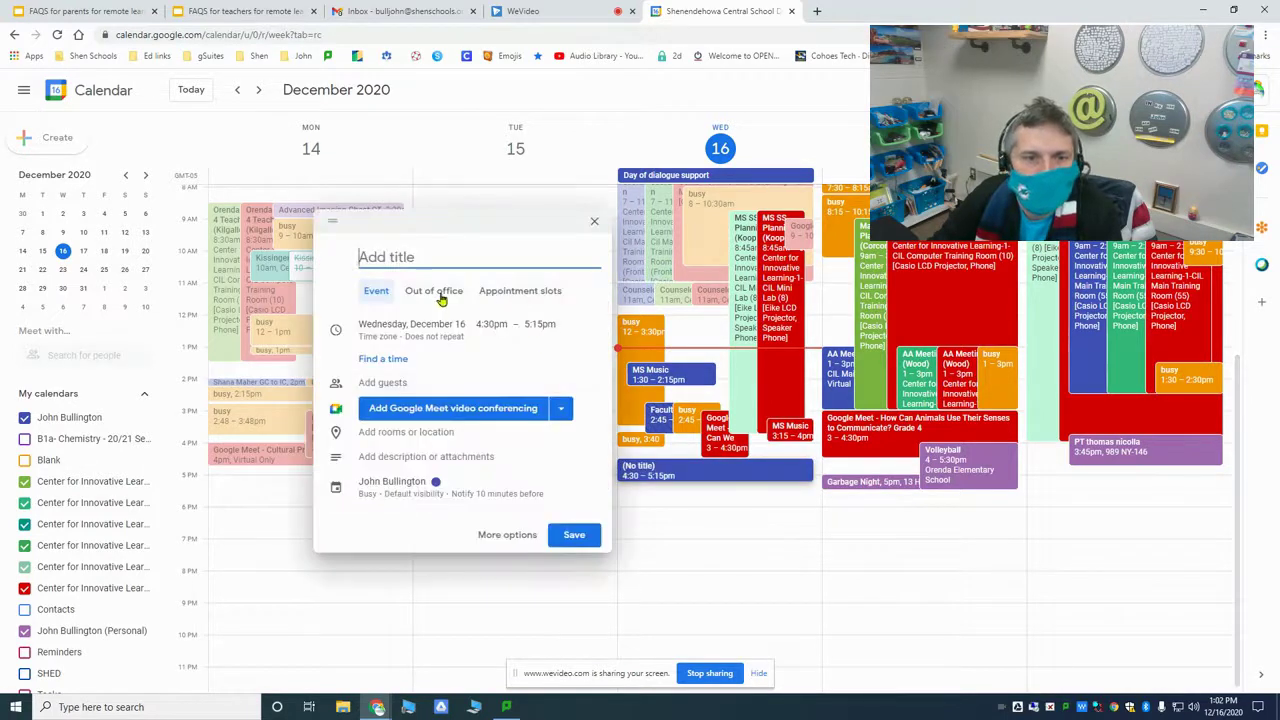
# Step: Switch the new entry to Appointment slots and title it 'Counseling sessions'
pyautogui.click(510, 291)
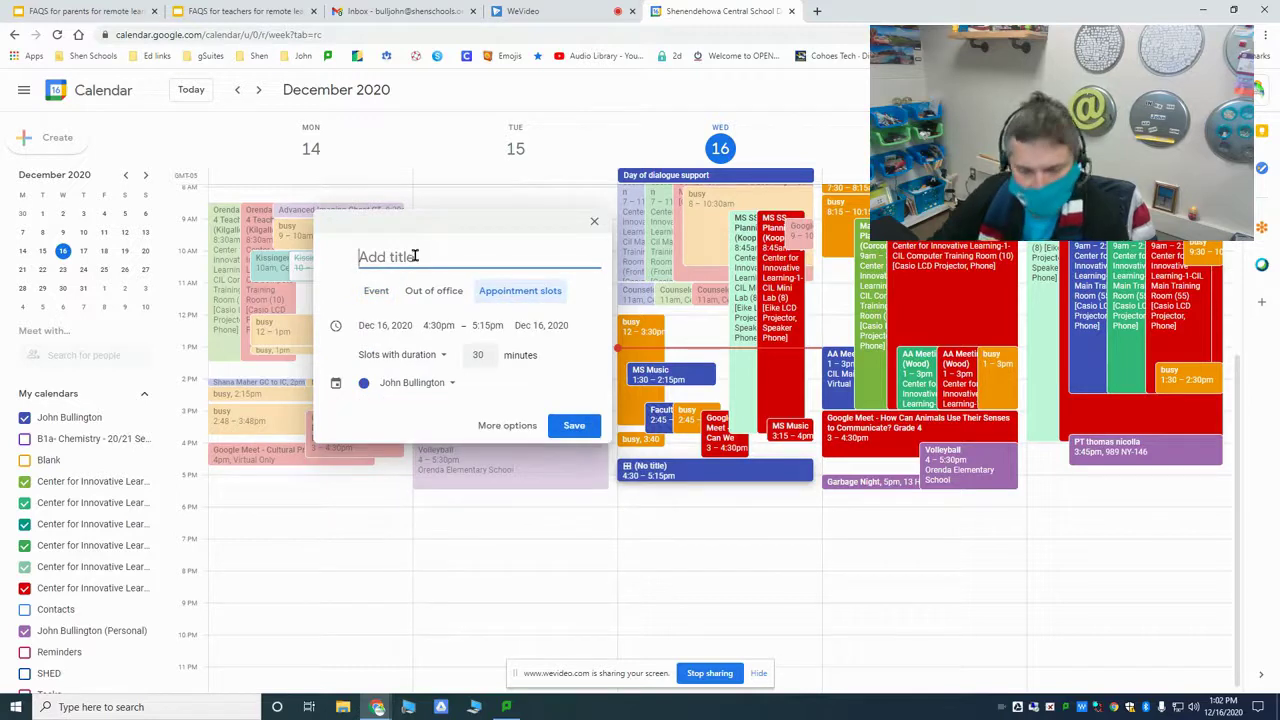
pyautogui.write('Counseling sessions')
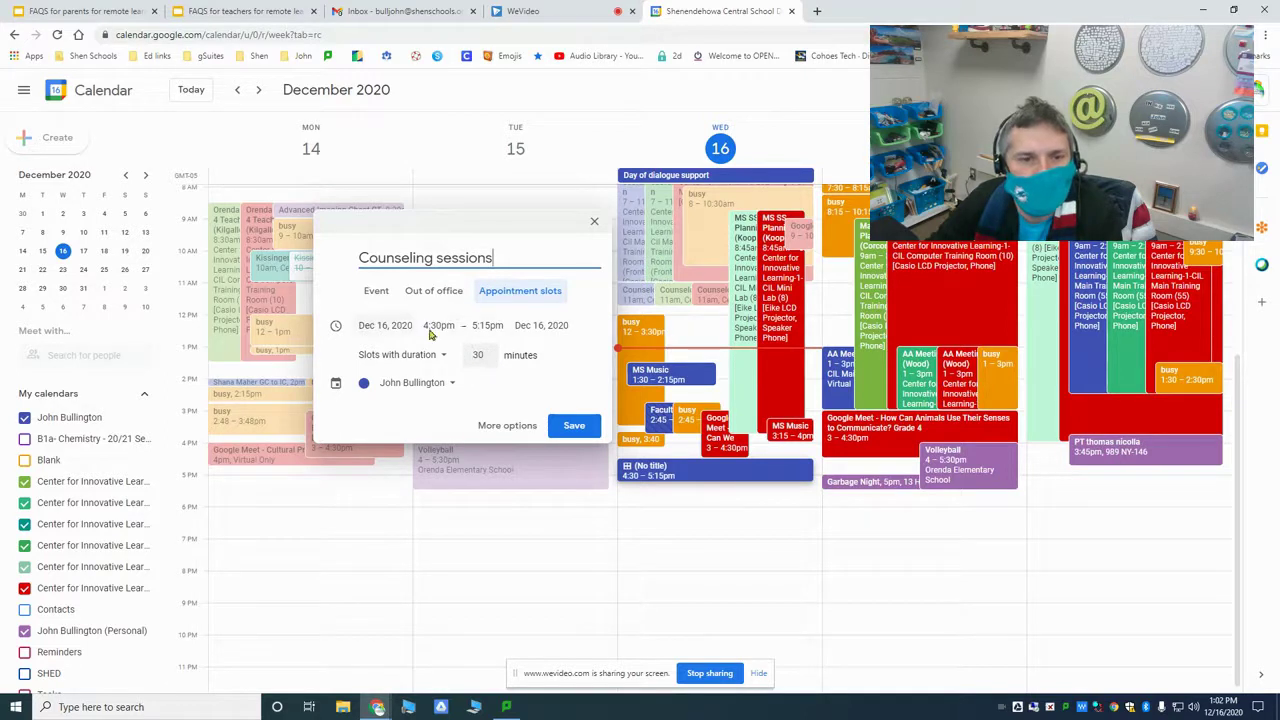
# Step: In the full event details, end the block at 6:00pm and shorten slots to 15 minutes
pyautogui.click(501, 427)
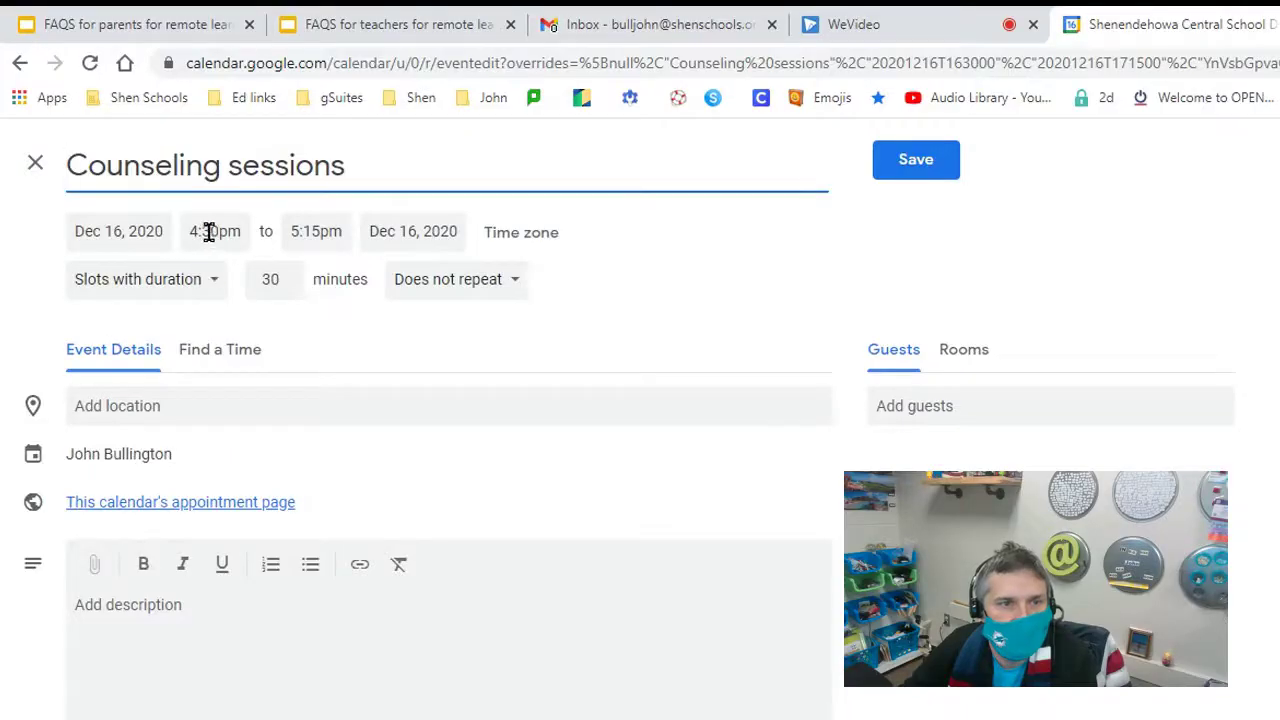
pyautogui.click(314, 231)
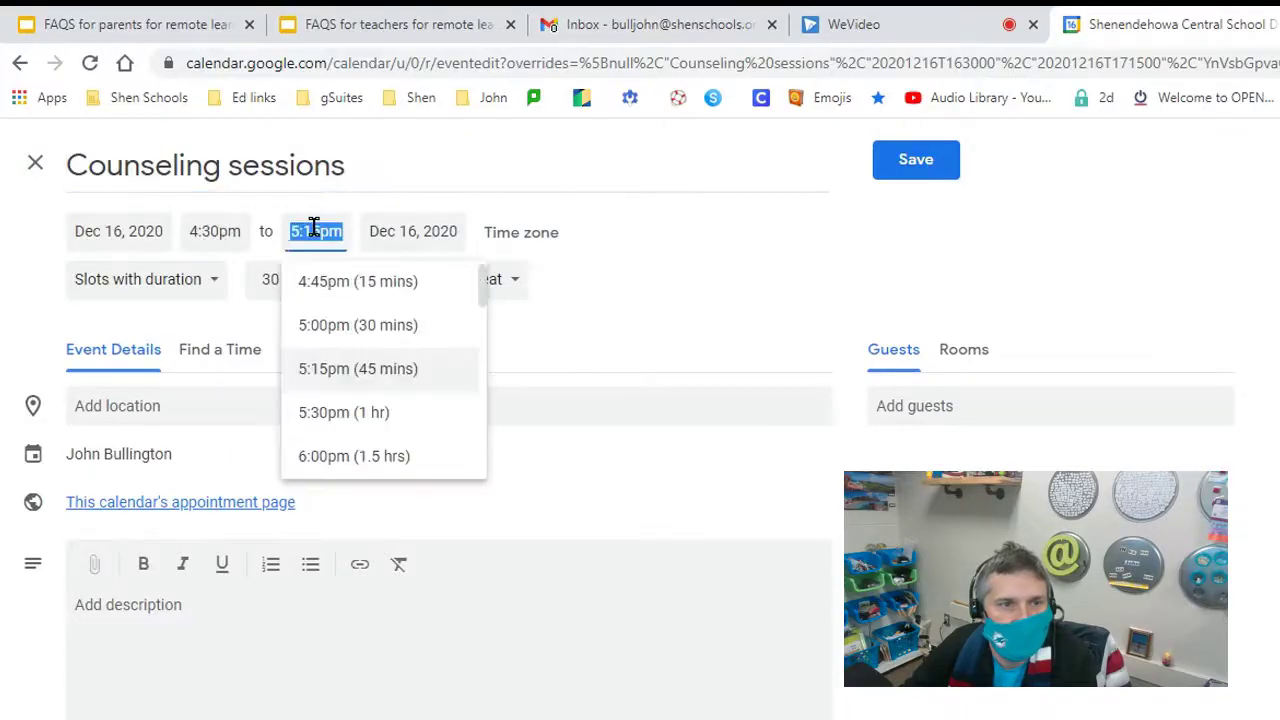
pyautogui.click(334, 456)
pyautogui.click(275, 276)
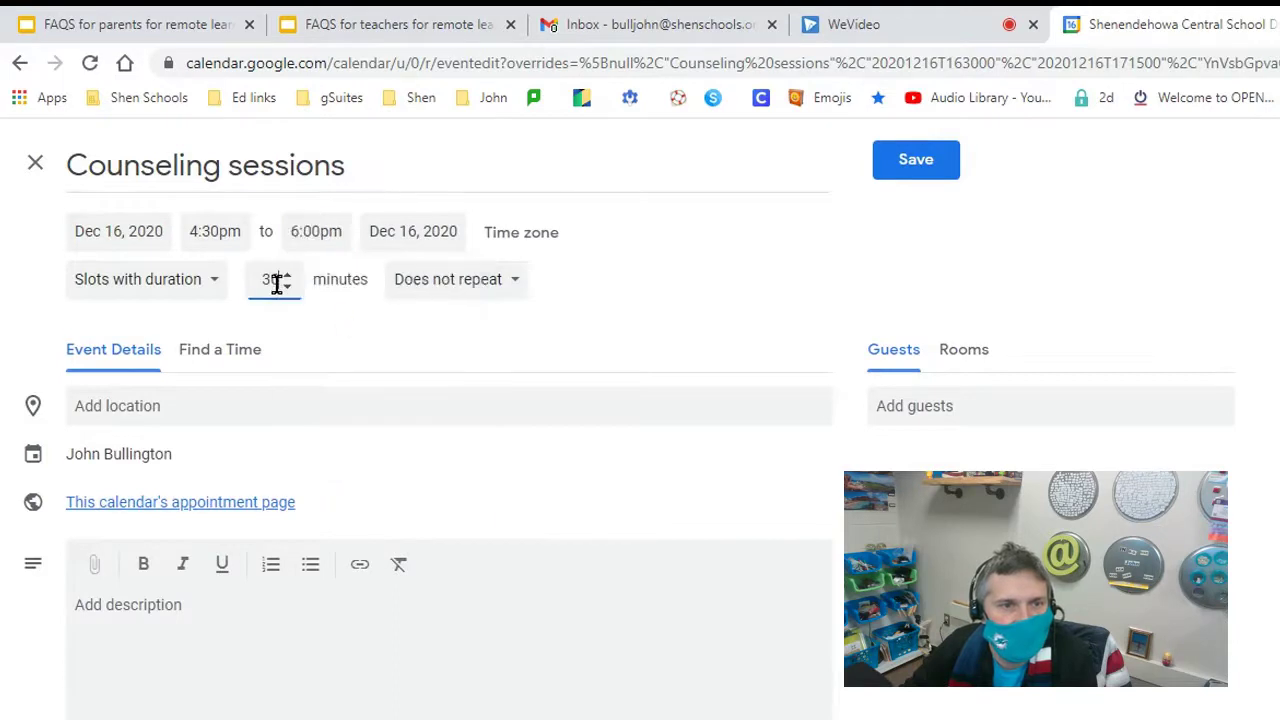
pyautogui.moveTo(277, 277); pyautogui.dragTo(253, 287)
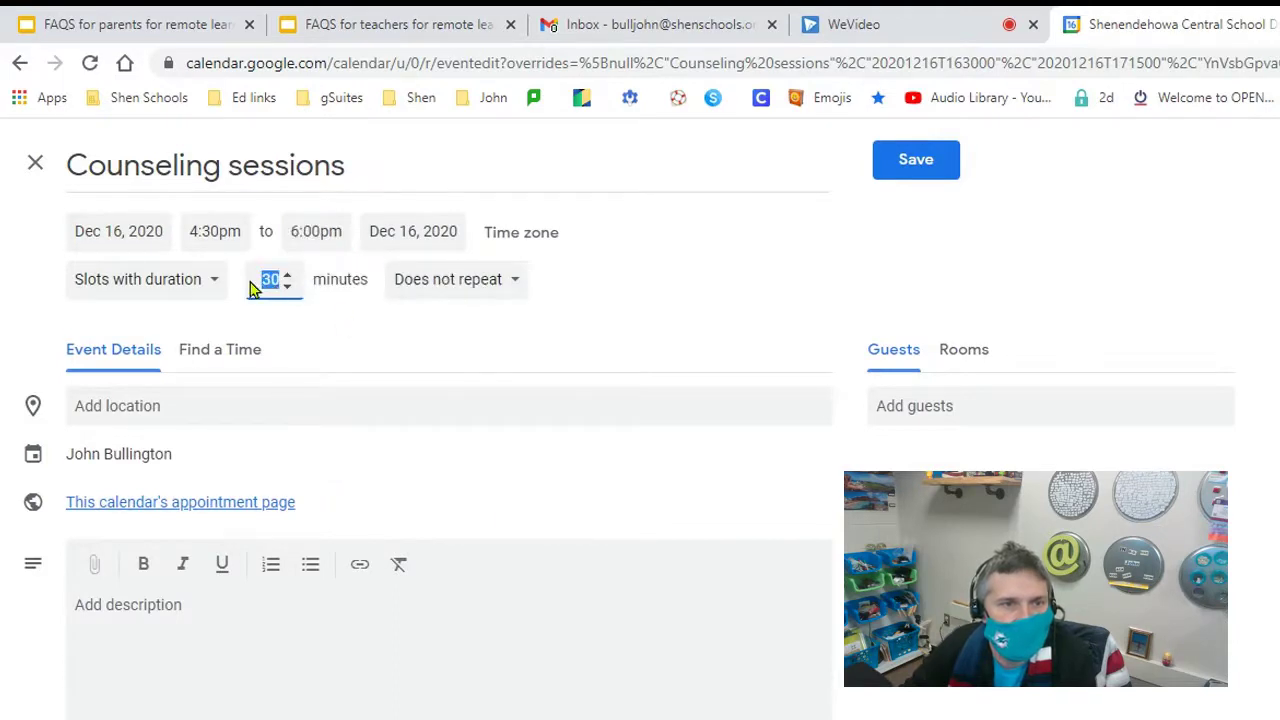
pyautogui.write('15')
pyautogui.click(354, 350)
pyautogui.click(154, 626)
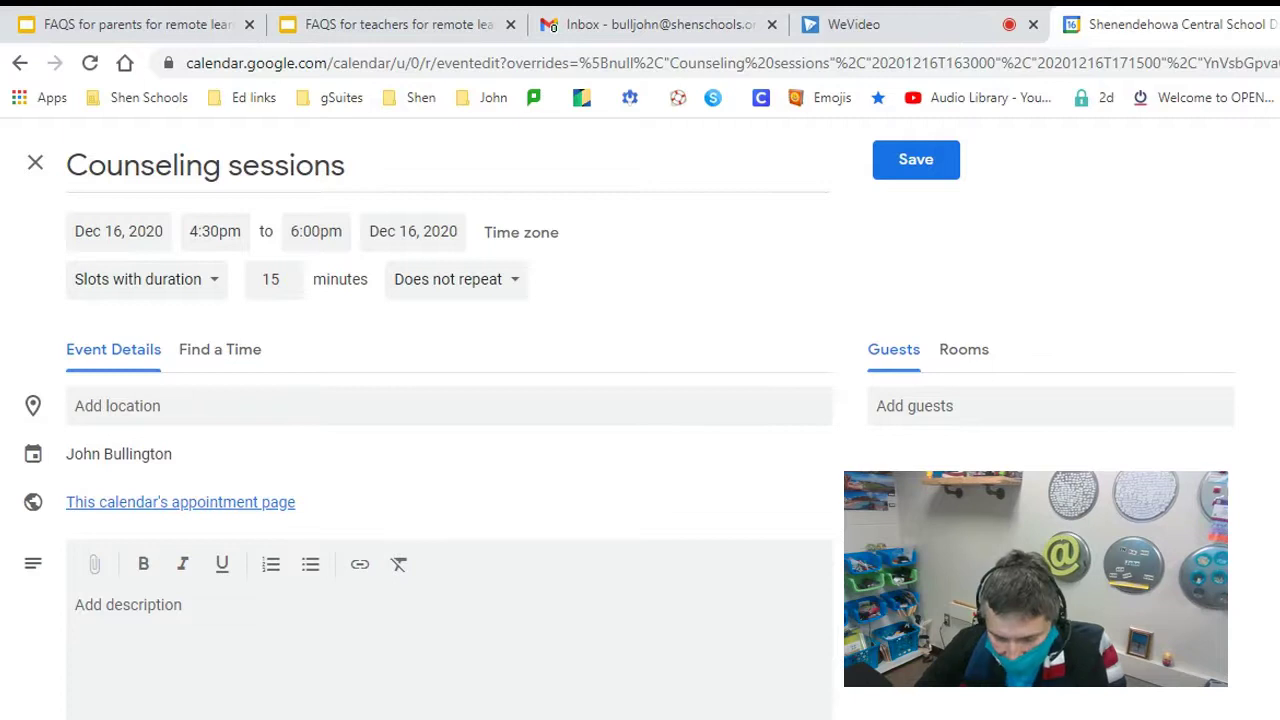
pyautogui.write('Please ')
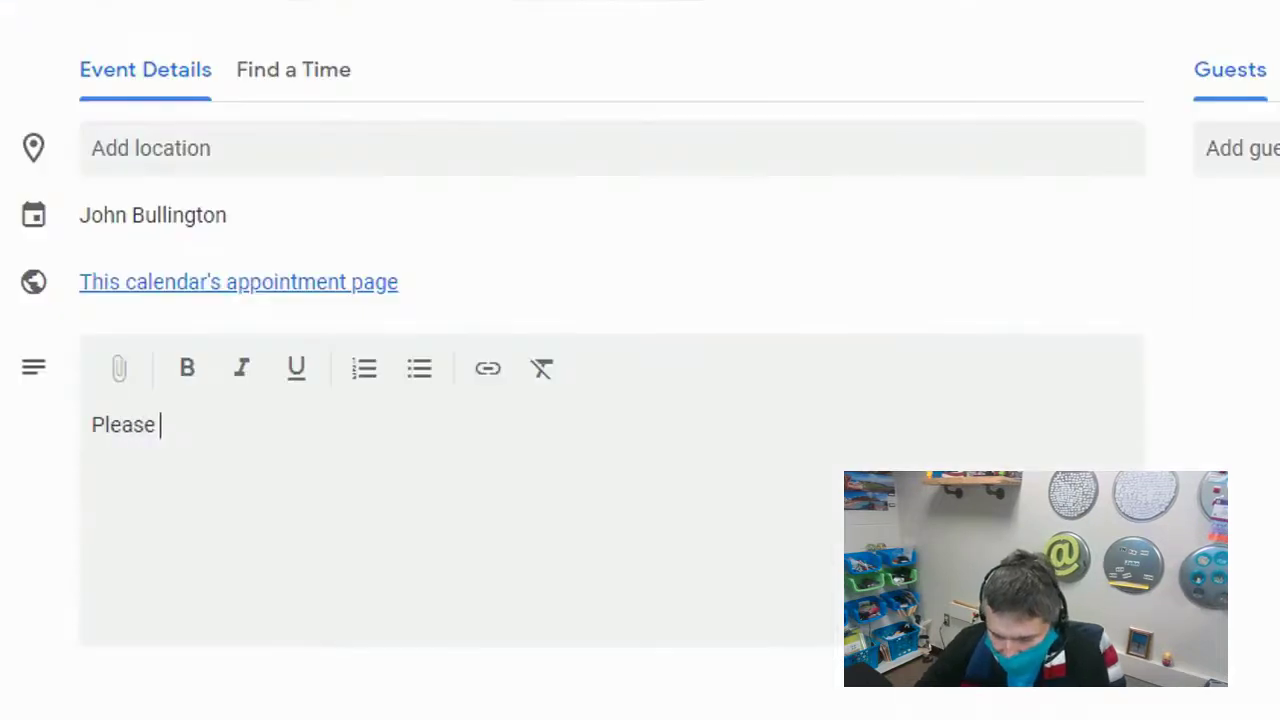
pyautogui.write('go to htt')
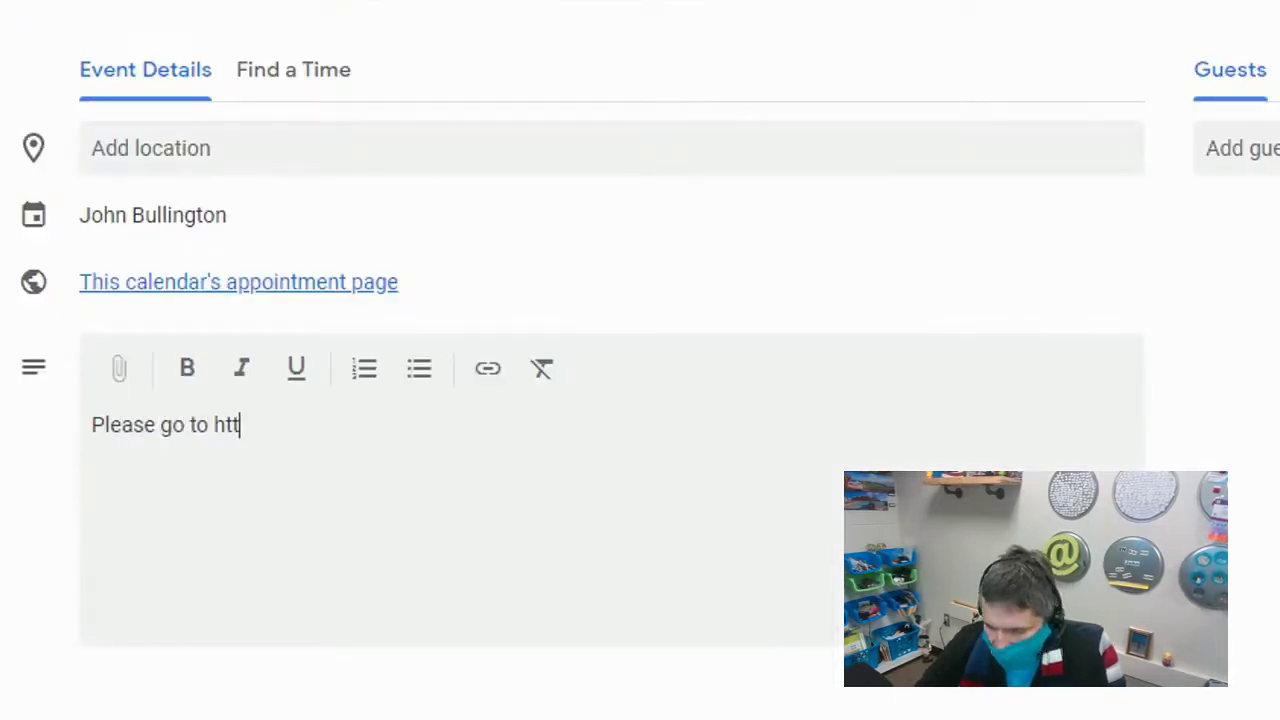
pyautogui.write('p://')
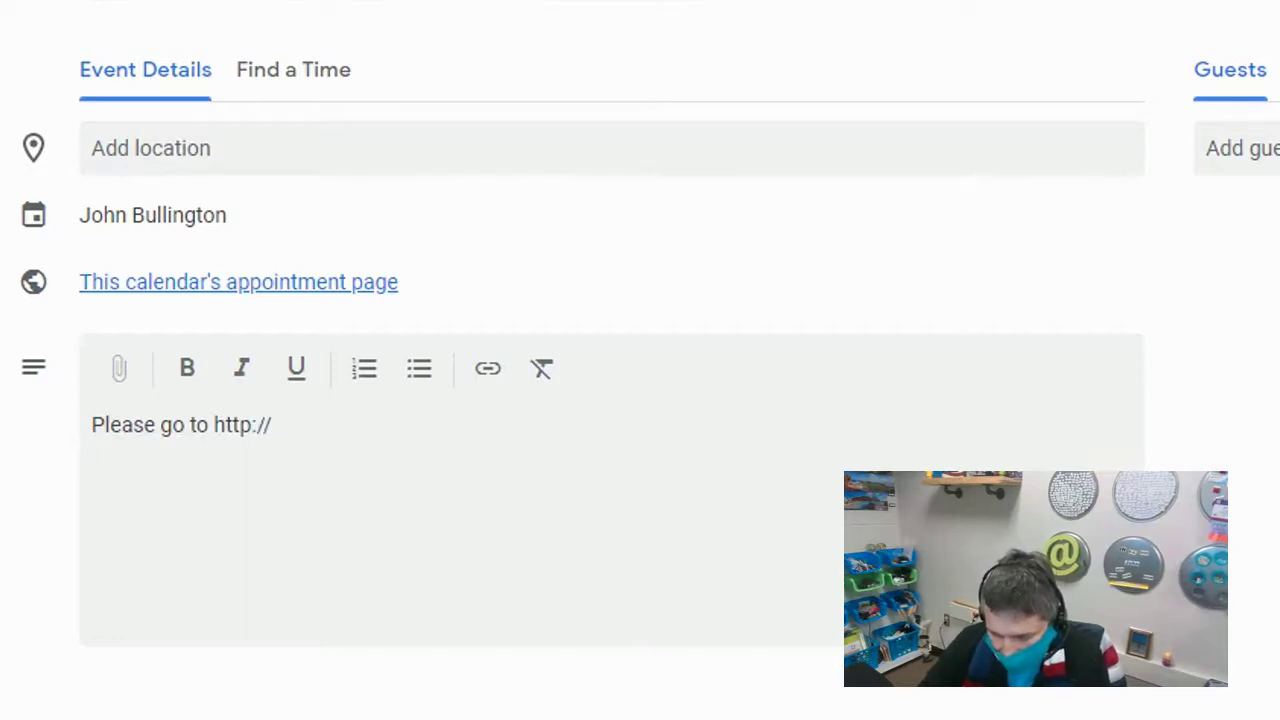
pyautogui.write('meet.')
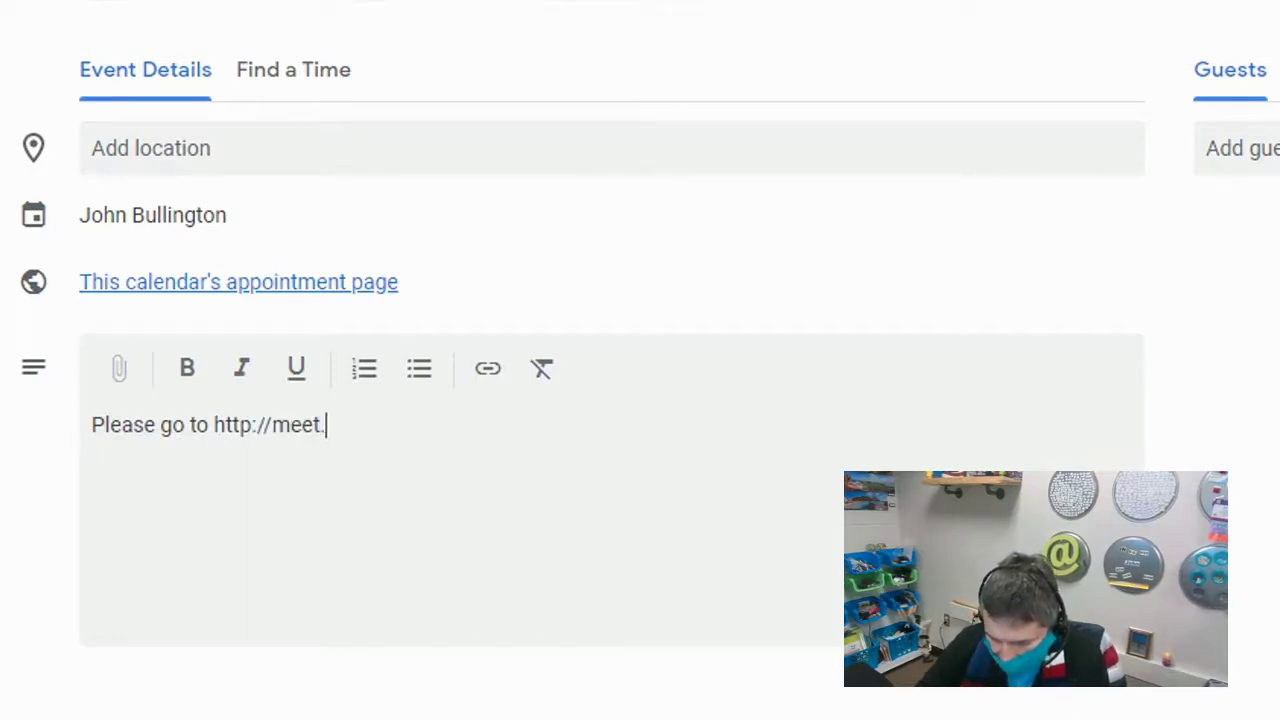
pyautogui.write('google.com')
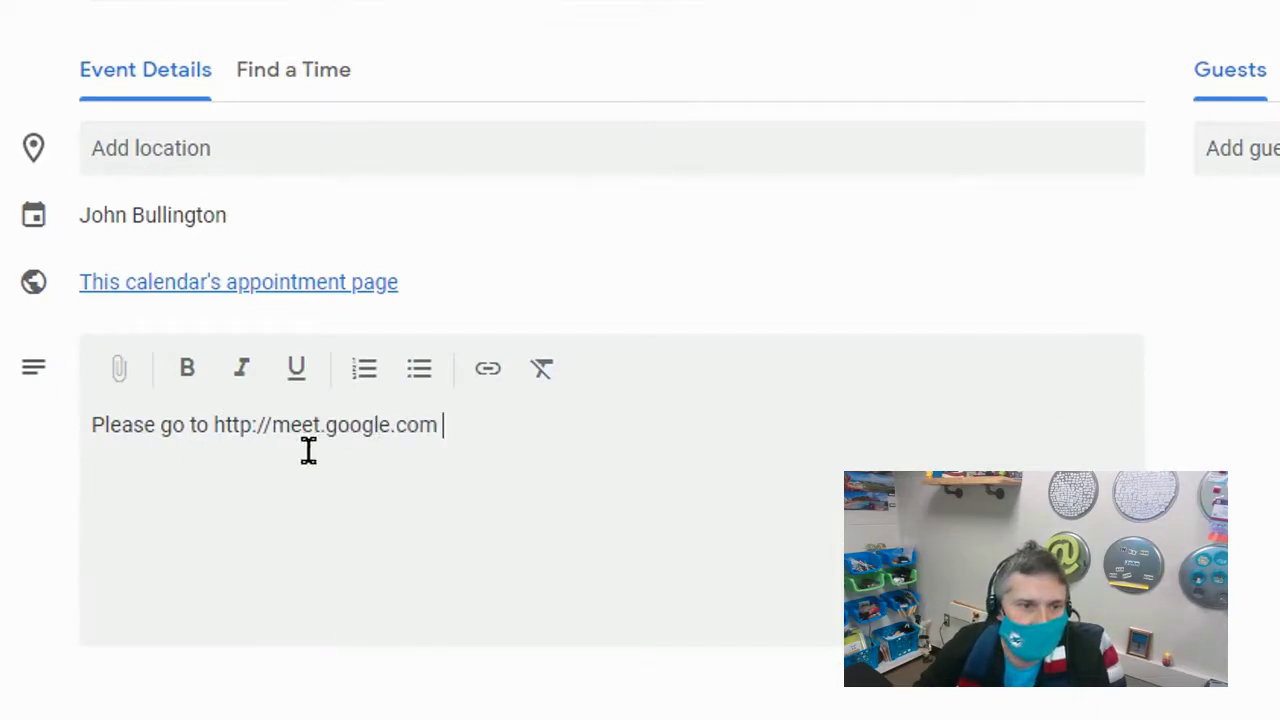
pyautogui.write(' then click the join meeting and type in the following nickname')
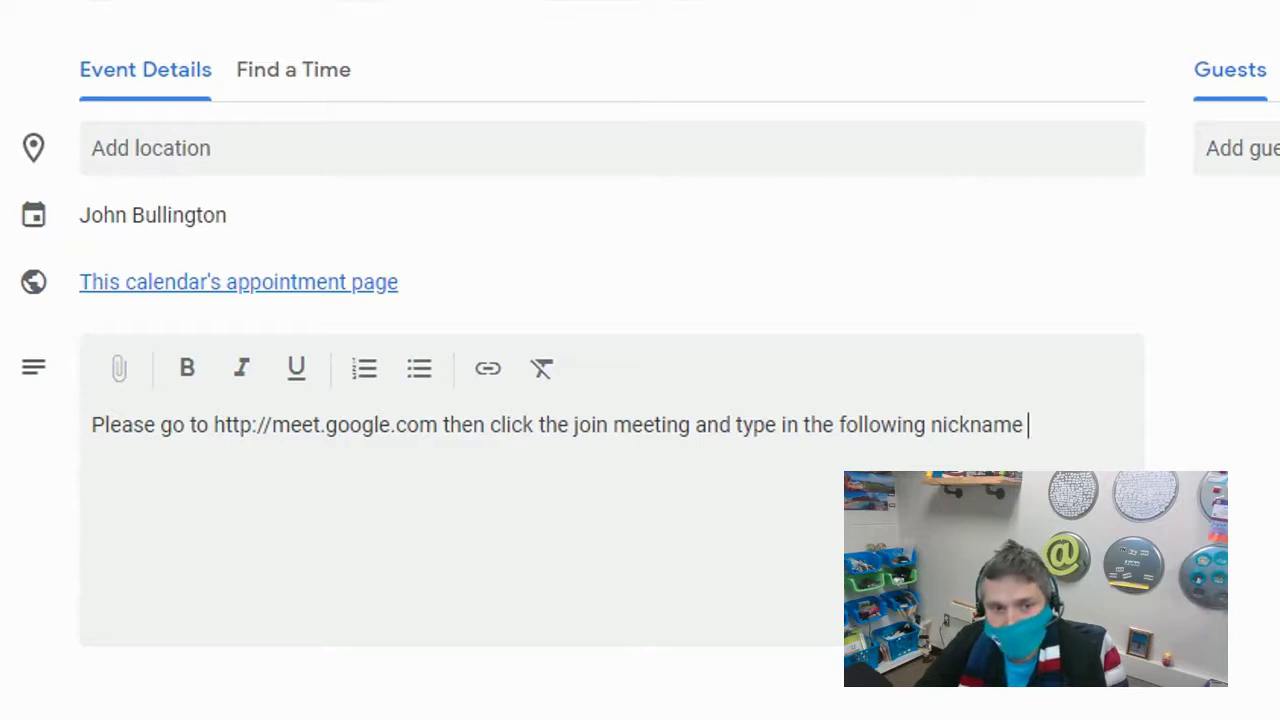
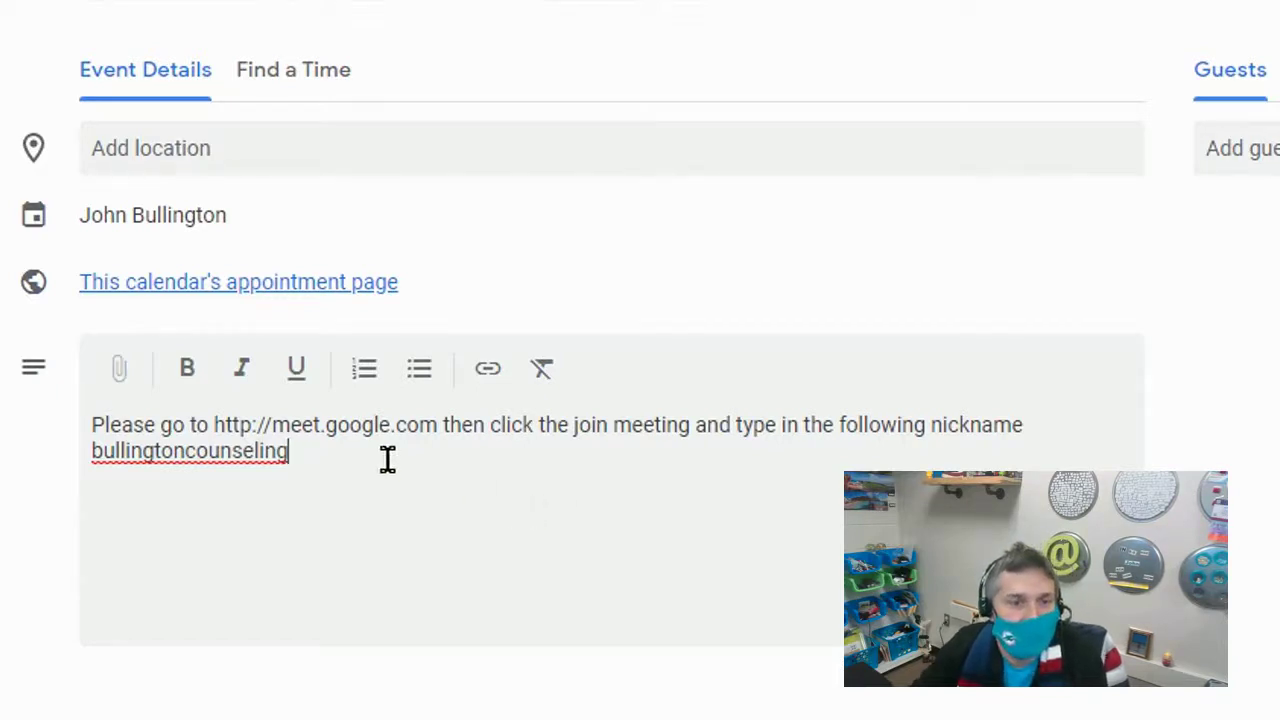
# Step: Hyperlink the meet.google.com address in the description and save the Counseling sessions block
pyautogui.moveTo(440, 424); pyautogui.dragTo(203, 420)
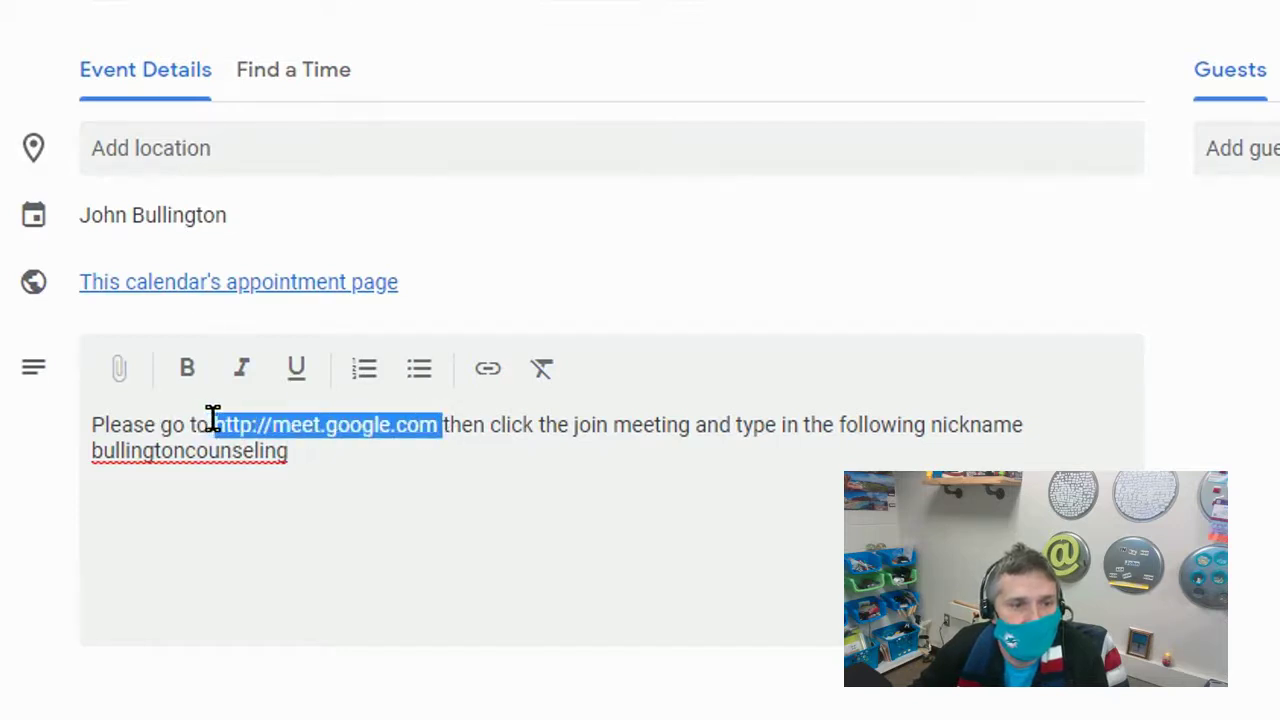
pyautogui.click(488, 376)
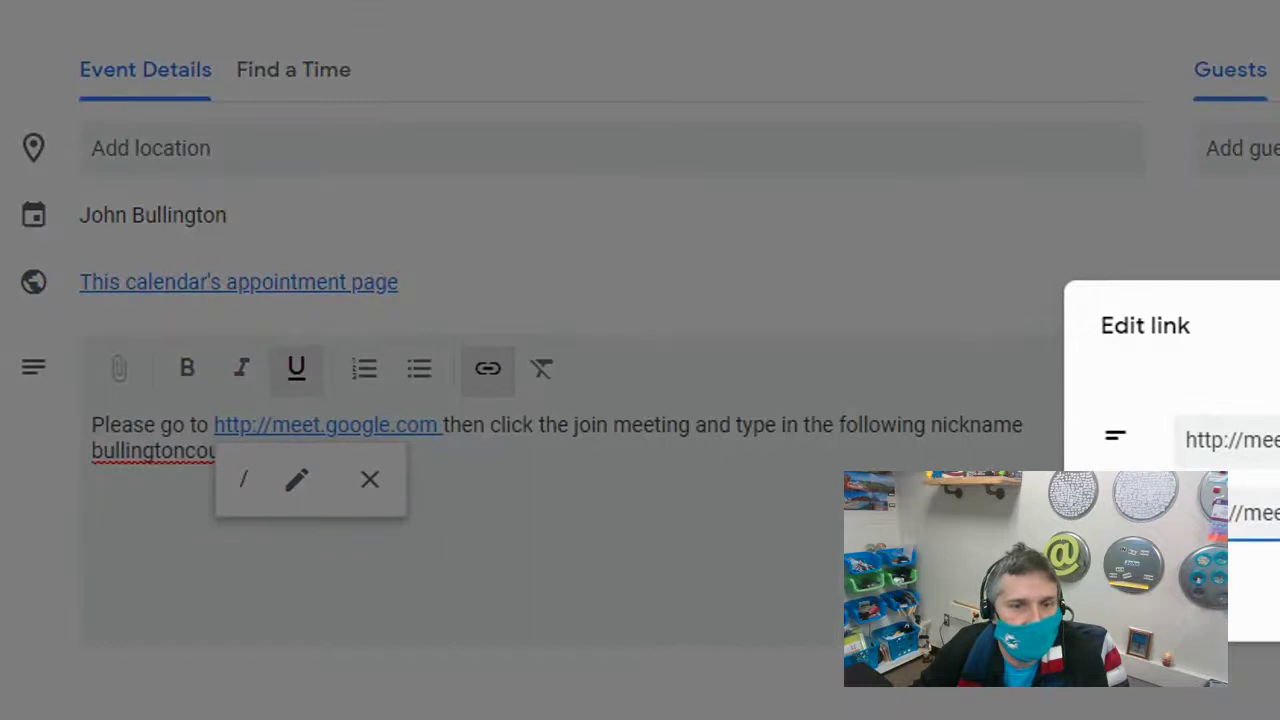
pyautogui.press('Return')
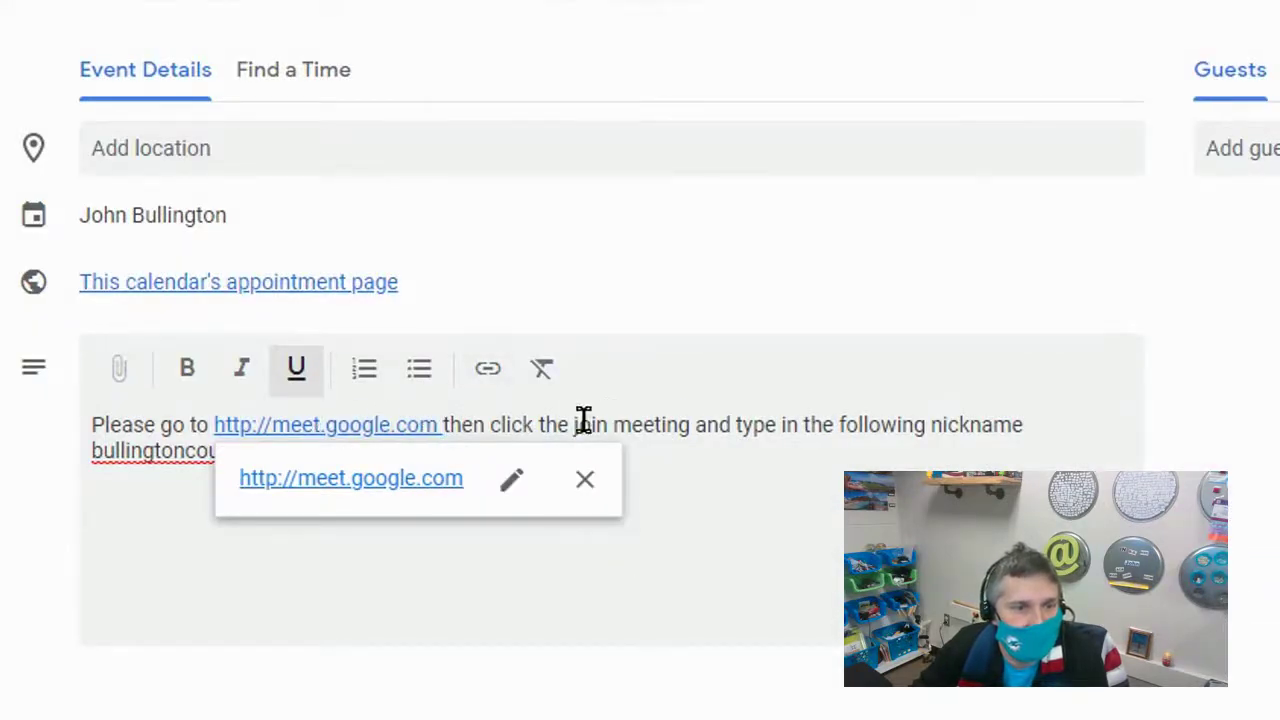
pyautogui.click(211, 542)
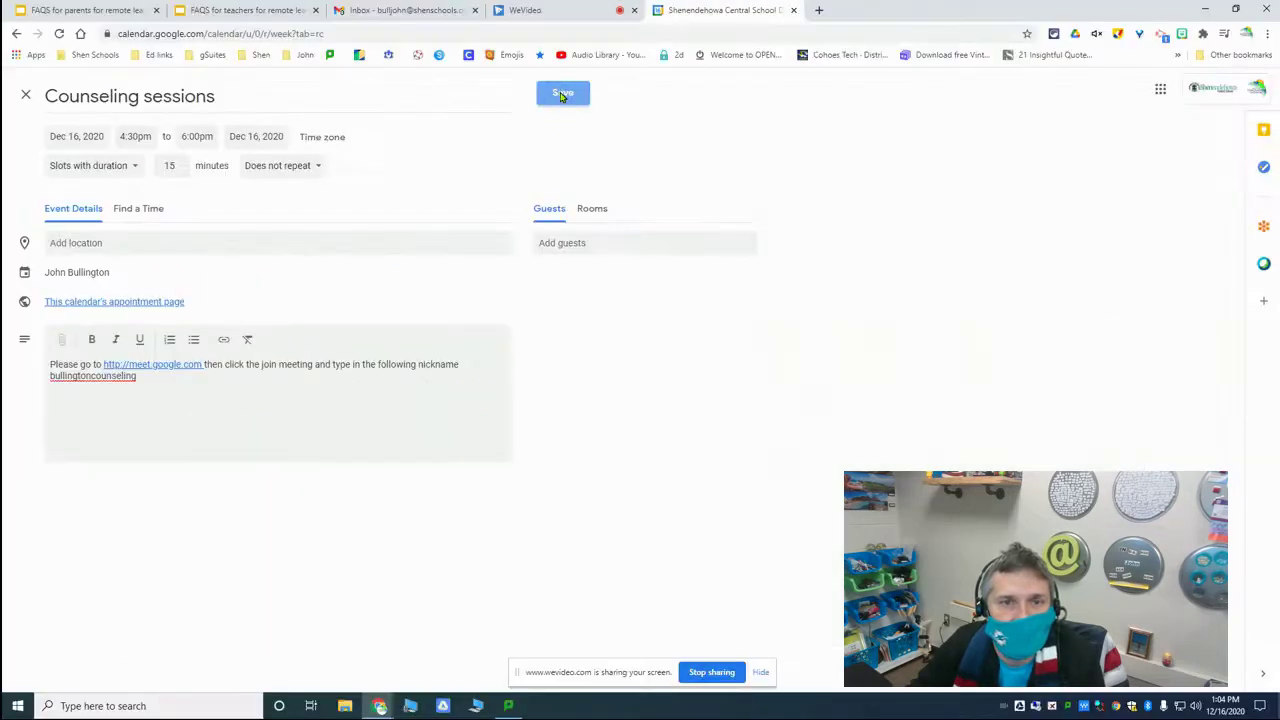
pyautogui.click(563, 91)
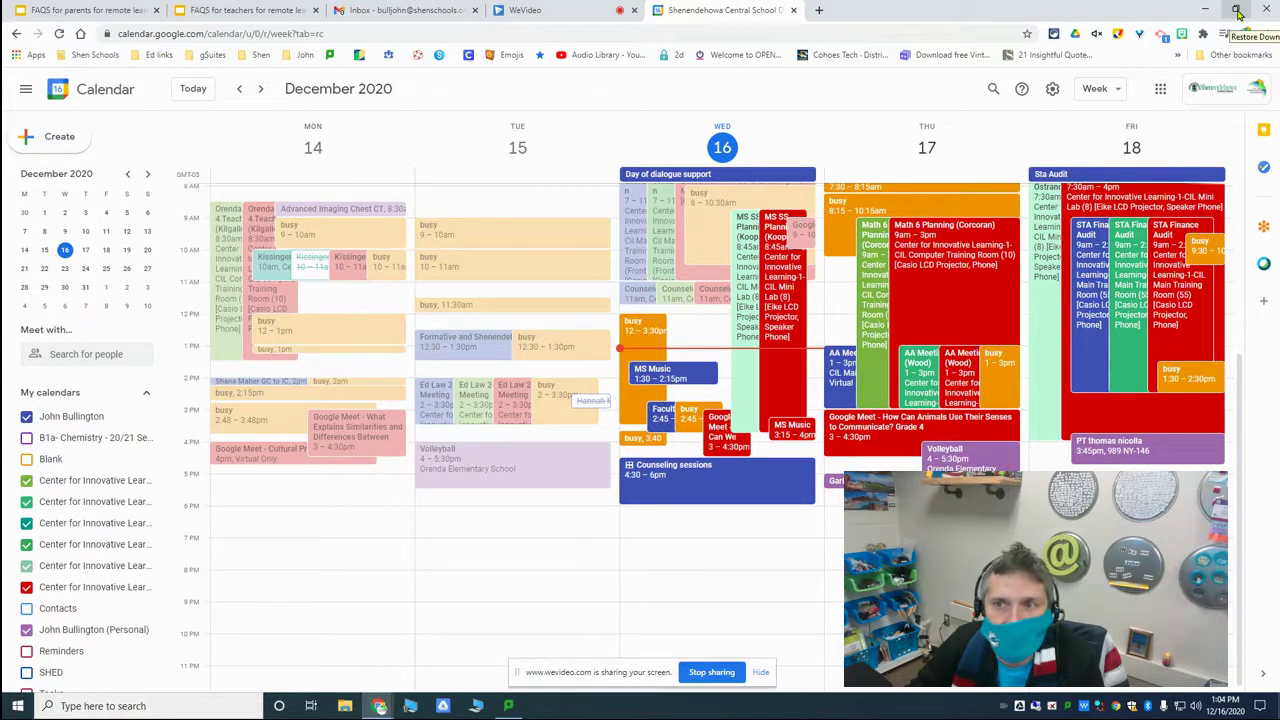
# Step: Open the Counseling sessions sign-up page, copy its web address, and shrink the browser window
pyautogui.click(700, 487)
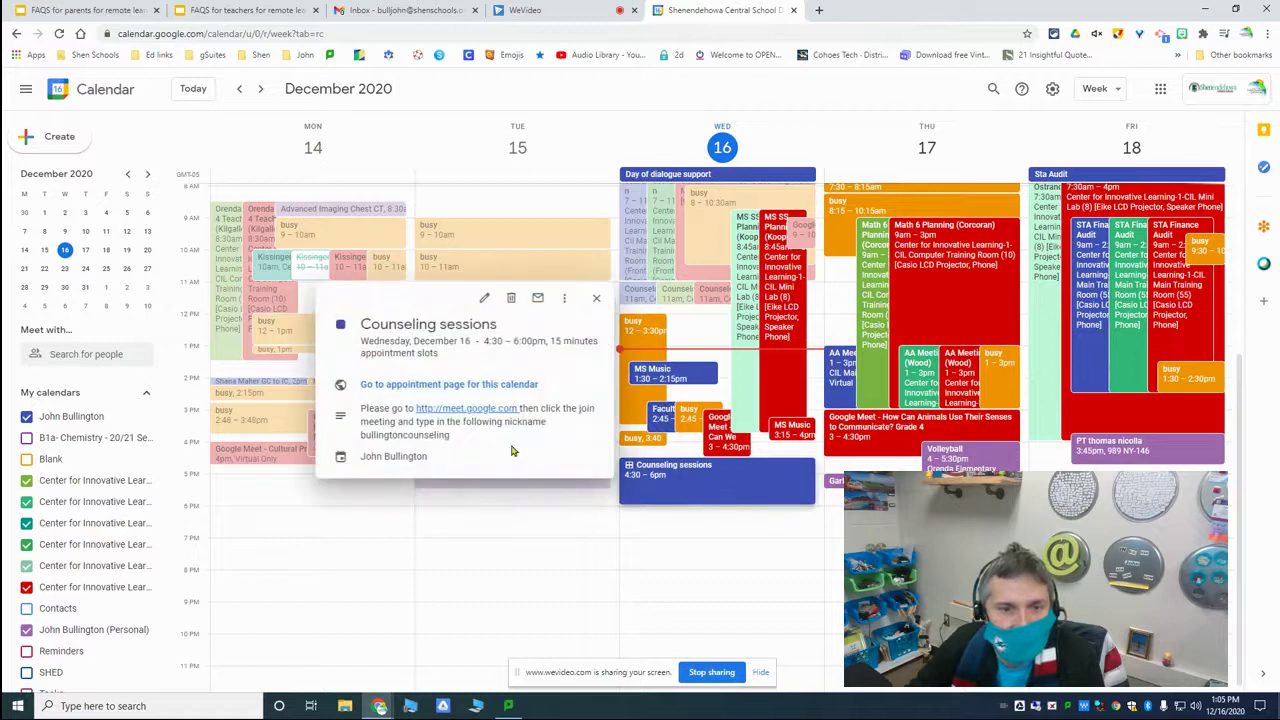
pyautogui.click(450, 389)
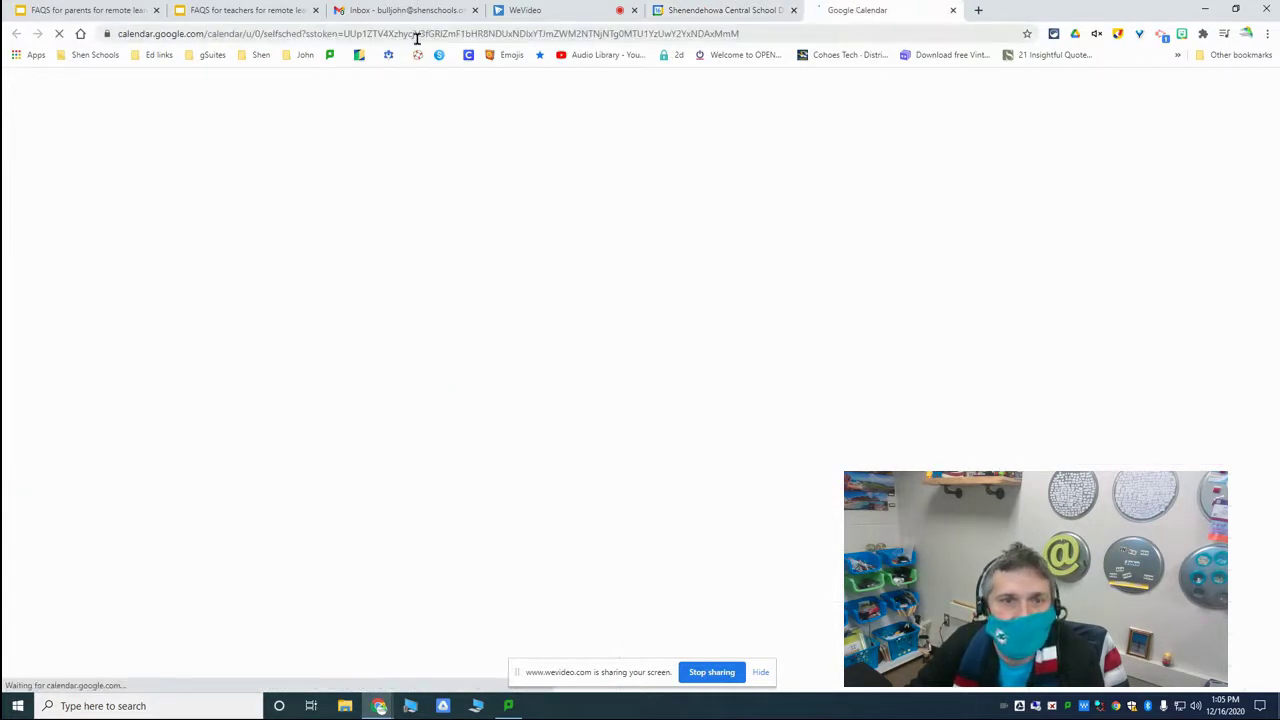
pyautogui.click(418, 38)
pyautogui.rightClick(418, 40)
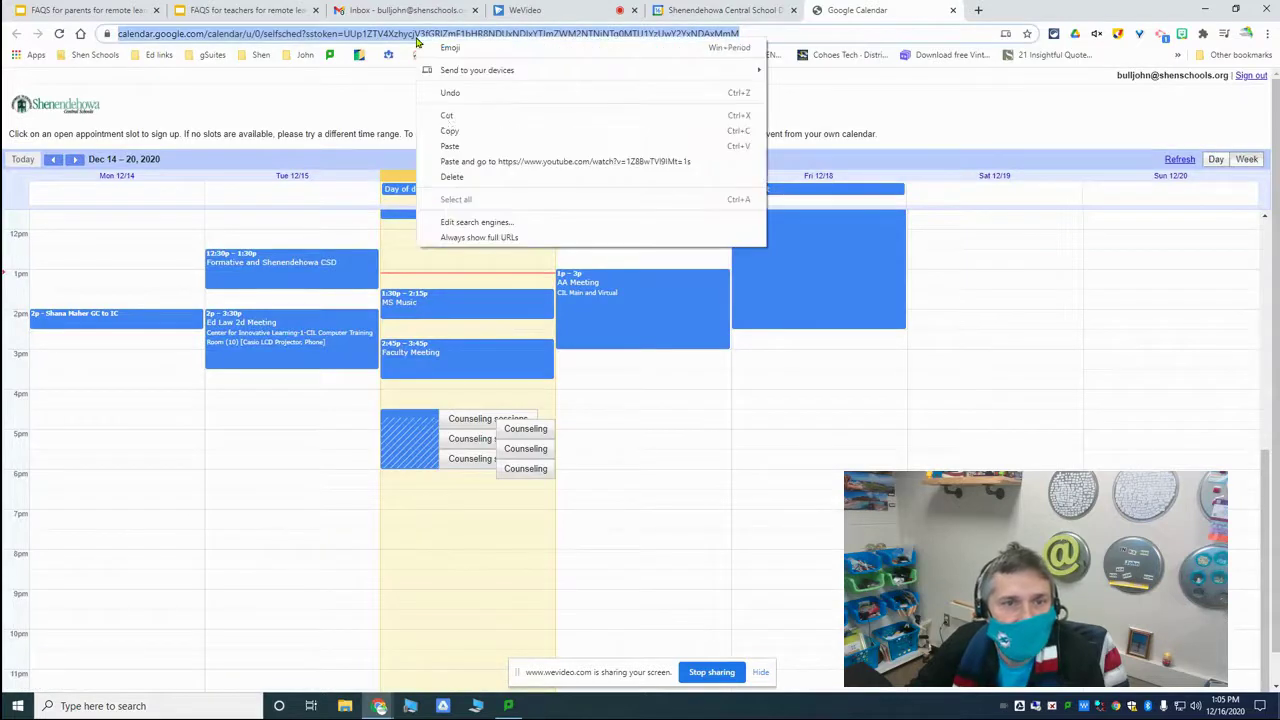
pyautogui.click(446, 128)
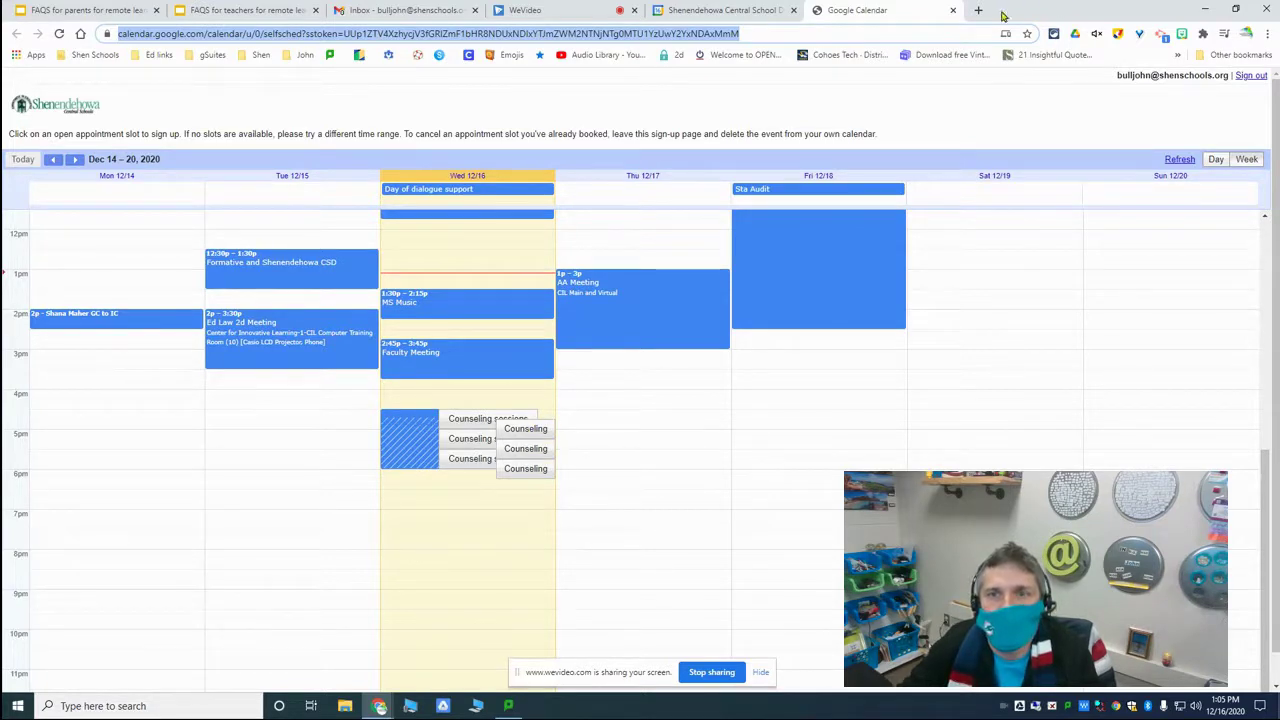
pyautogui.moveTo(1112, 10); pyautogui.dragTo(1108, 220)
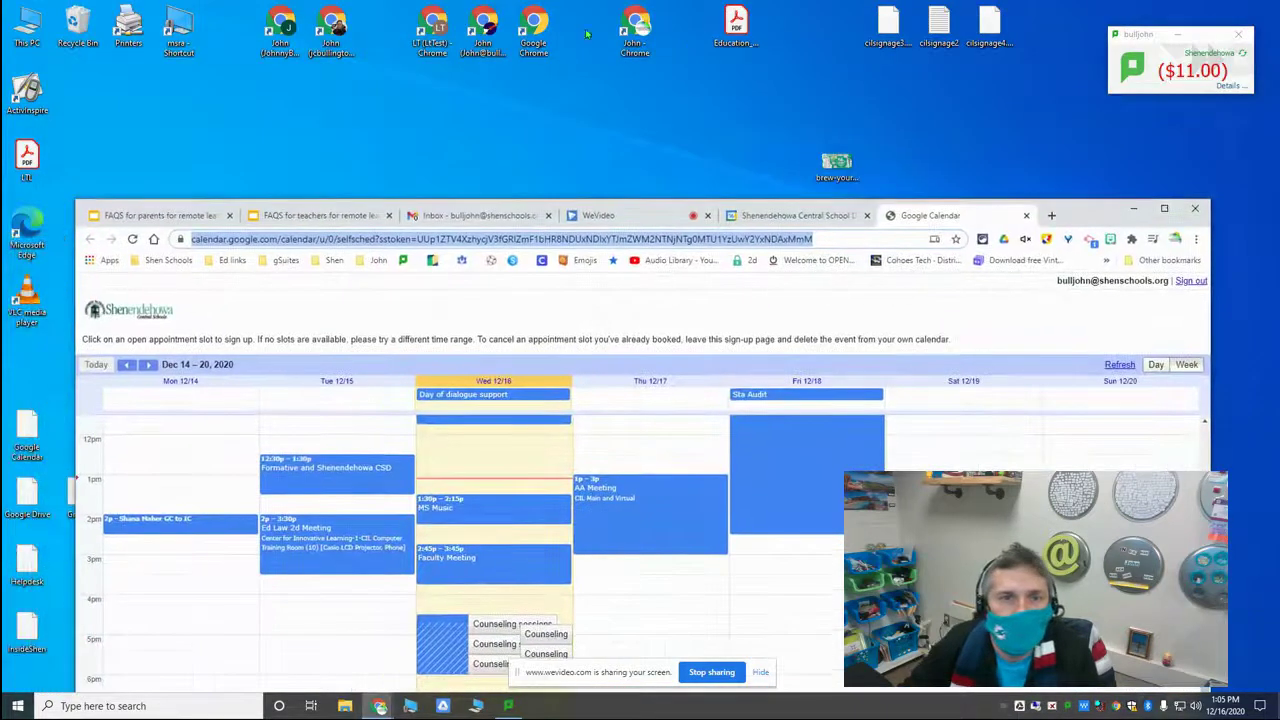
# Step: Launch the LT test Chrome profile and load the copied sign-up page URL
pyautogui.click(430, 28)
pyautogui.doubleClick(430, 28)
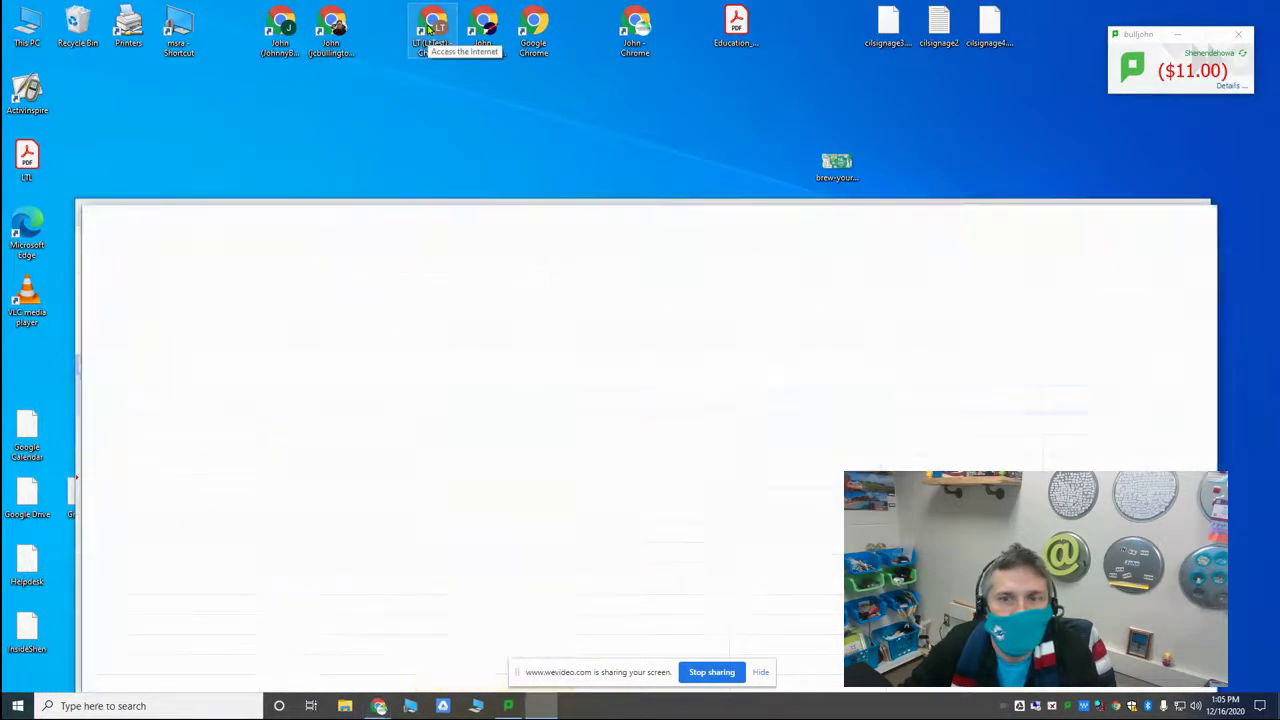
pyautogui.moveTo(1006, 221); pyautogui.dragTo(1006, 51)
pyautogui.click(422, 80)
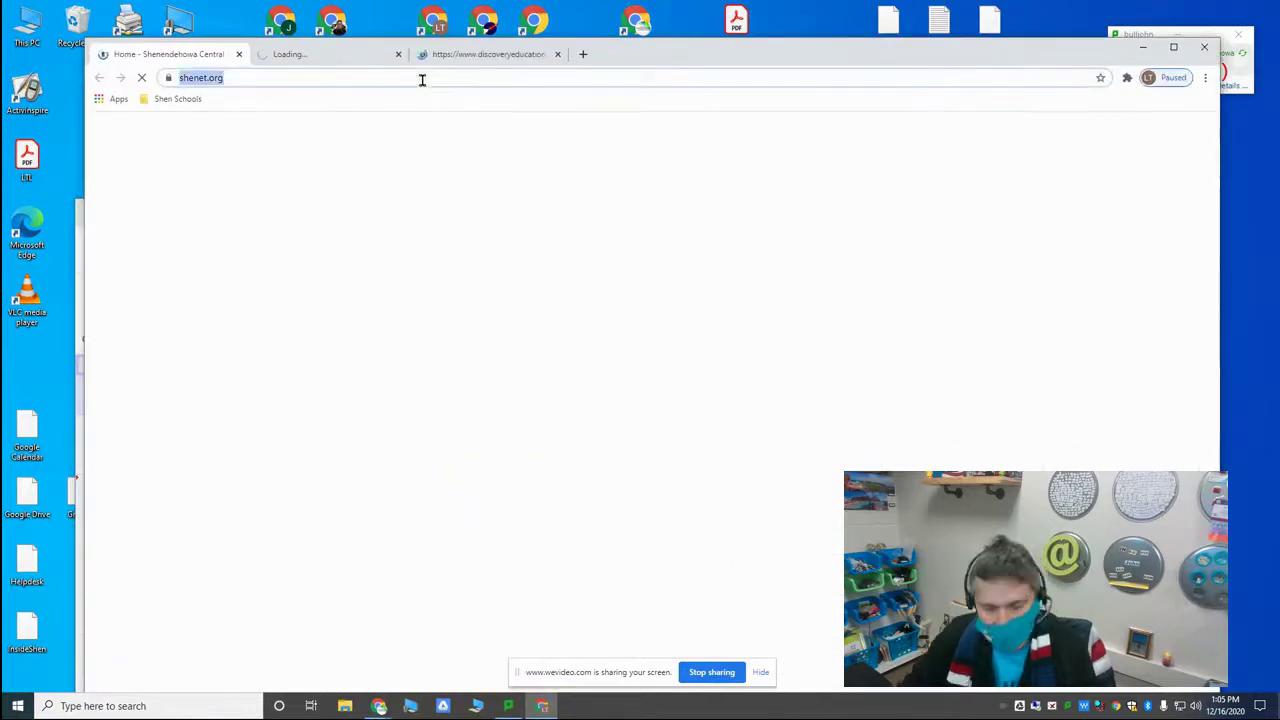
pyautogui.hotkey('ctrl', 'v')
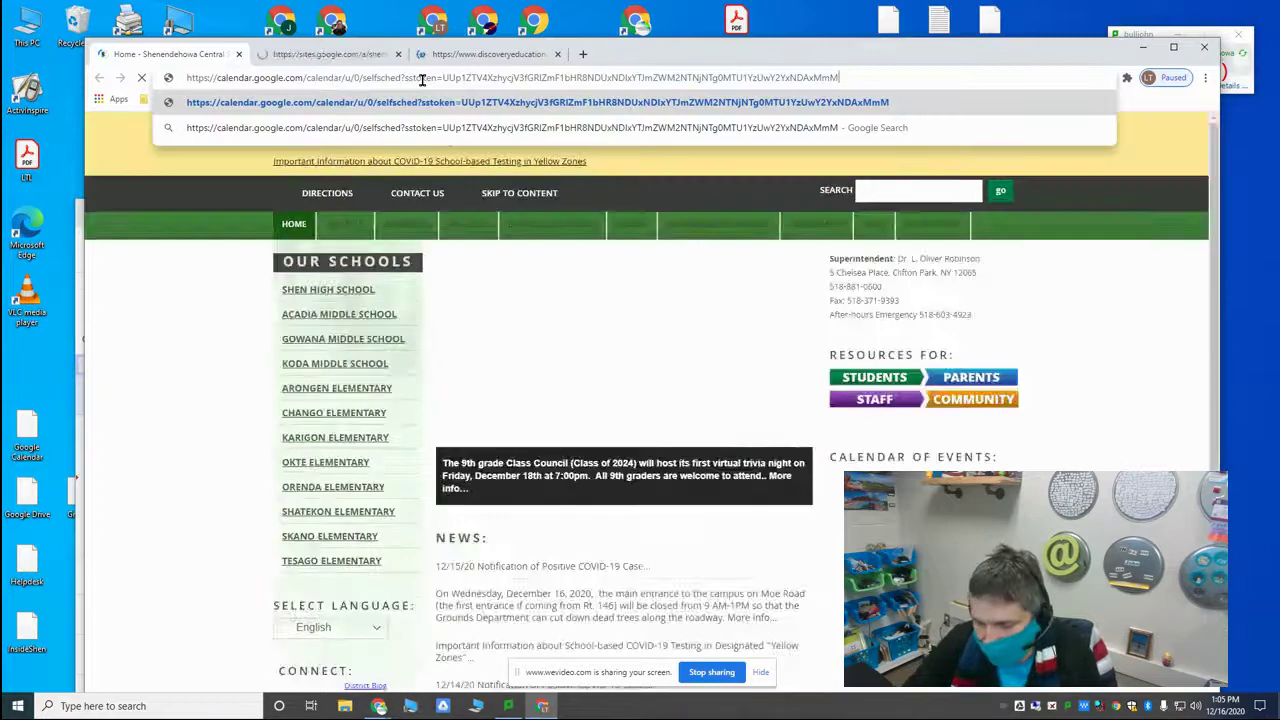
pyautogui.press('Return')
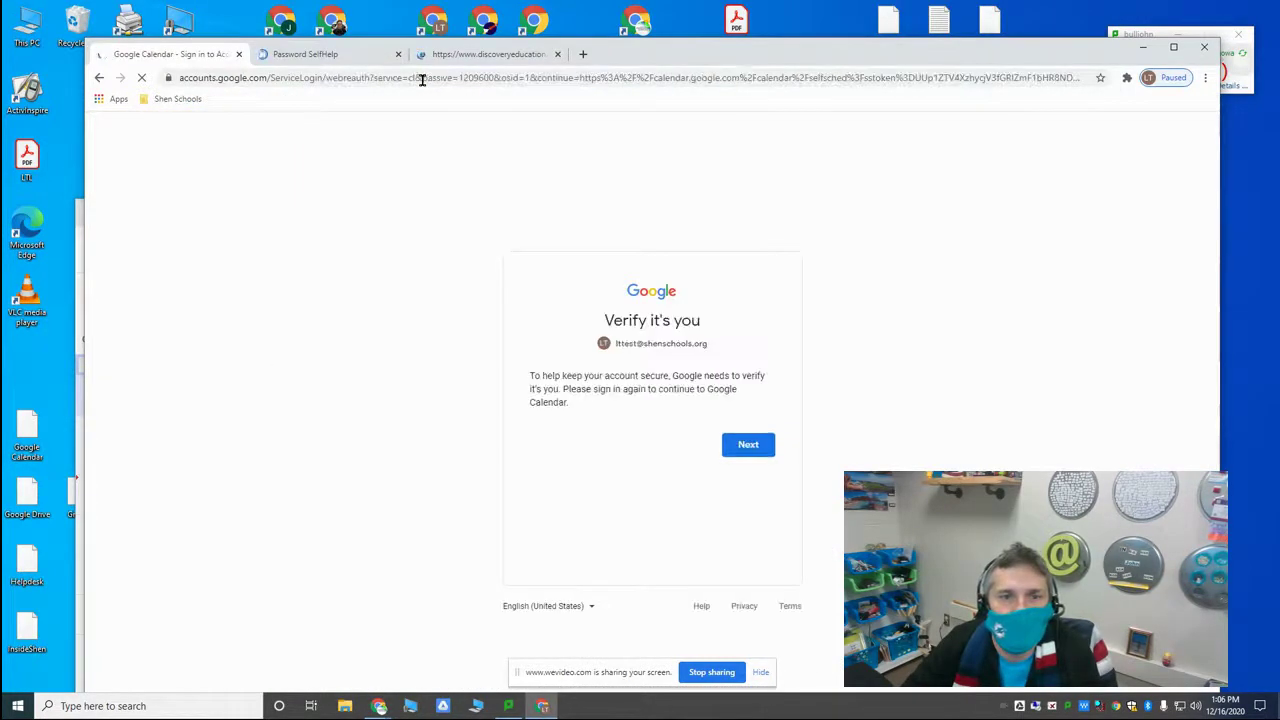
# Step: Sign in to the test student account with its password
pyautogui.click(751, 449)
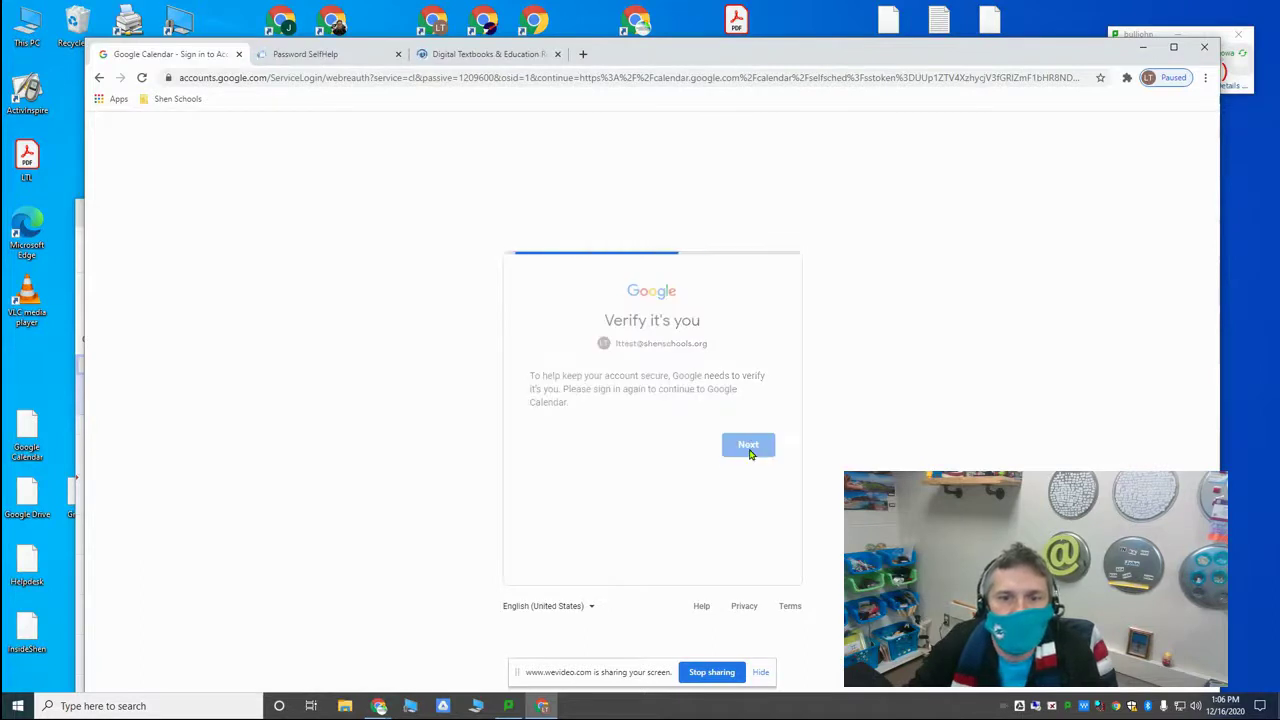
pyautogui.write('••')
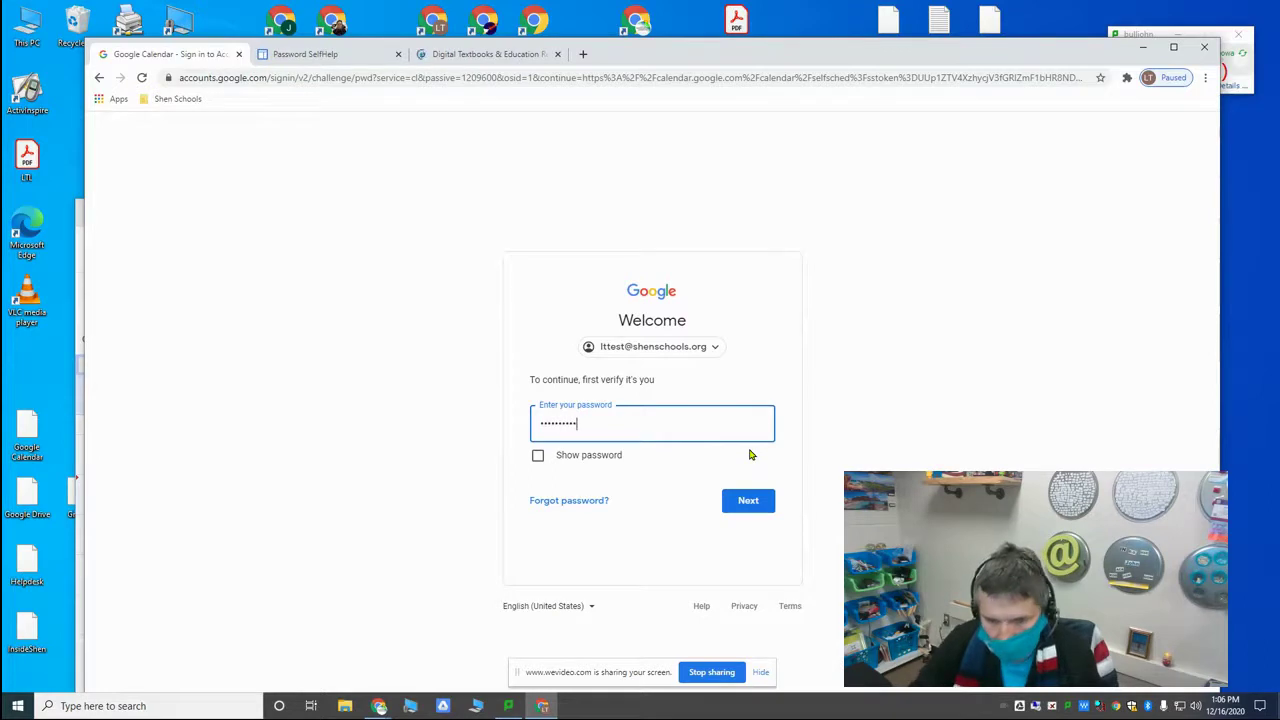
pyautogui.press('Return')
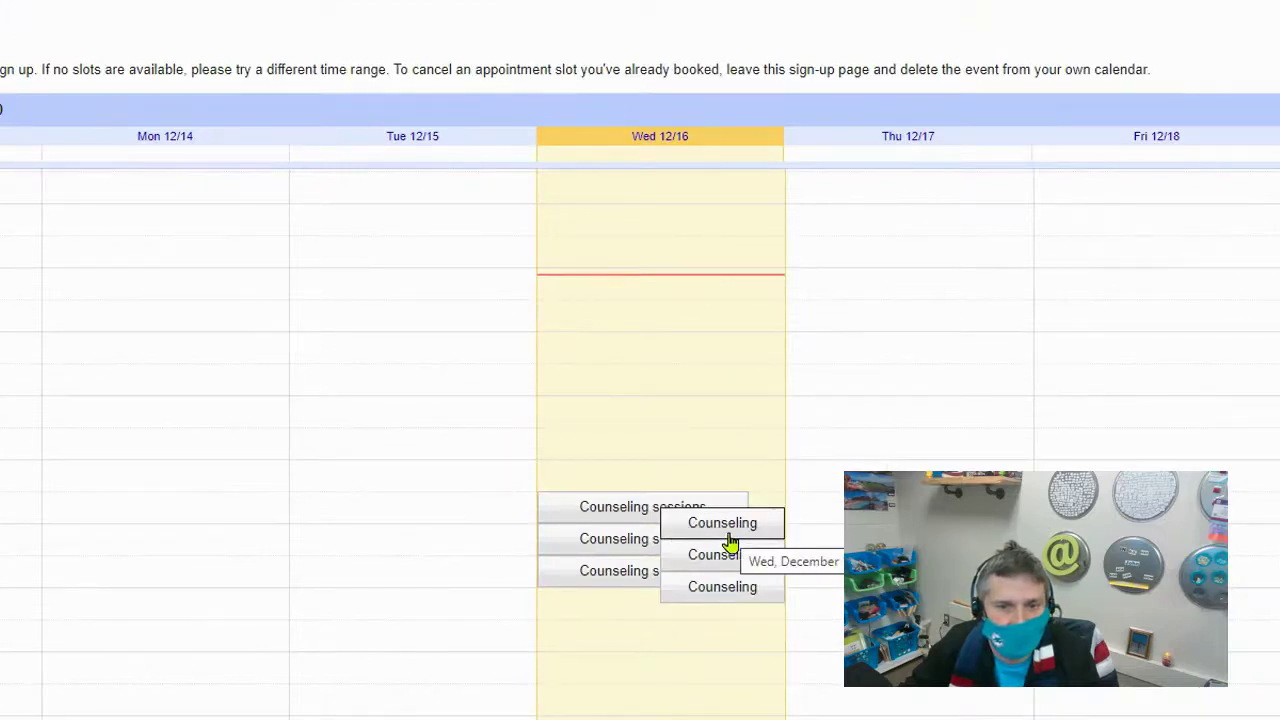
# Step: Book the 4:45–5:00pm Wednesday Counseling slot as the test student and stay on the page
pyautogui.click(700, 540)
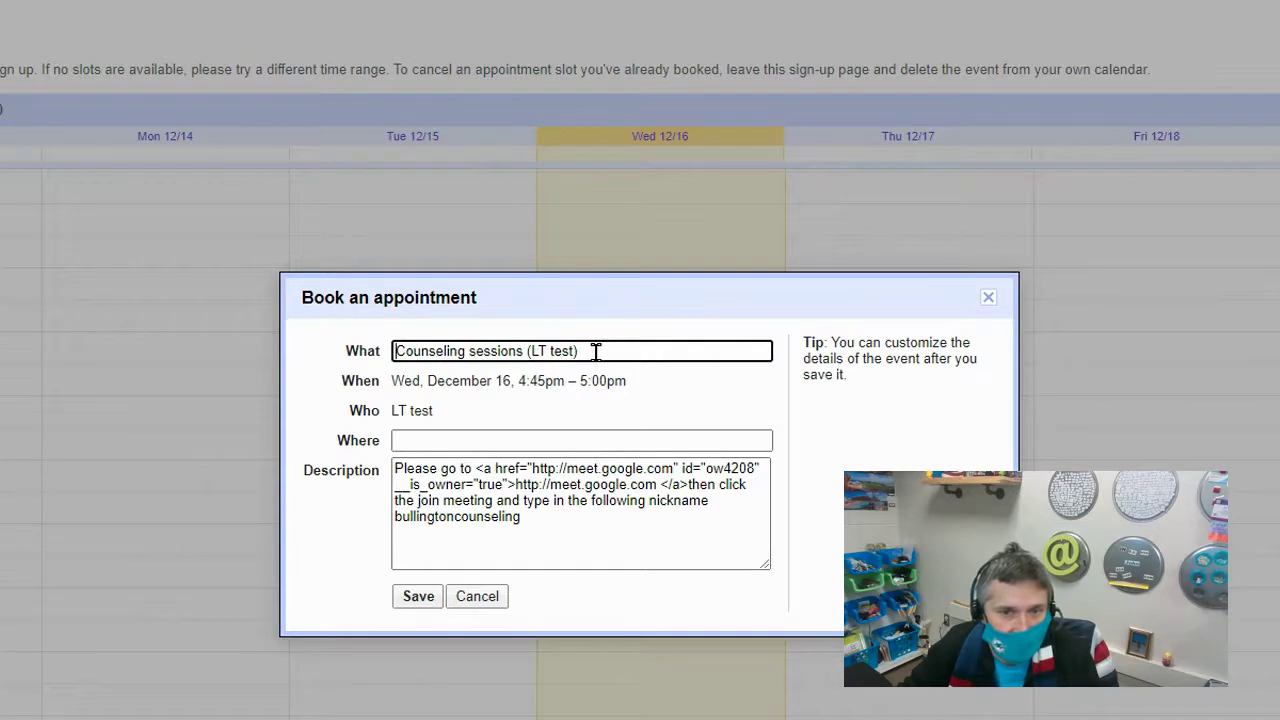
pyautogui.click(418, 597)
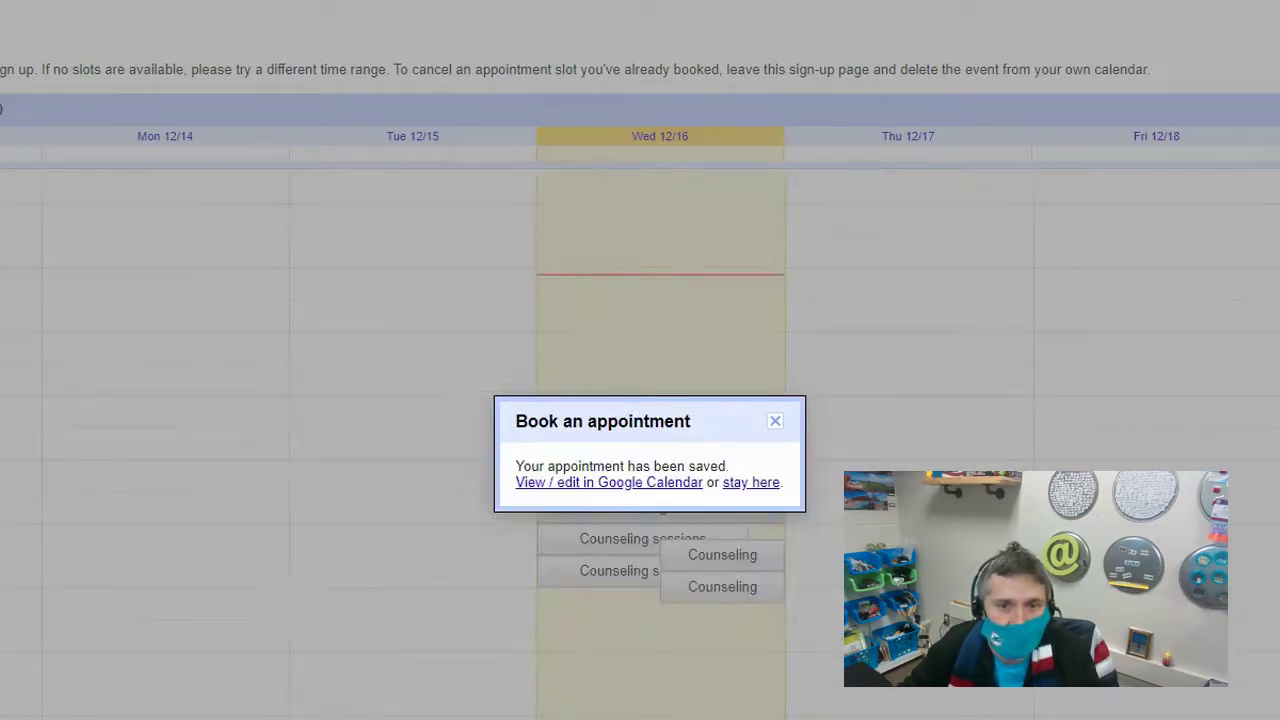
pyautogui.click(774, 421)
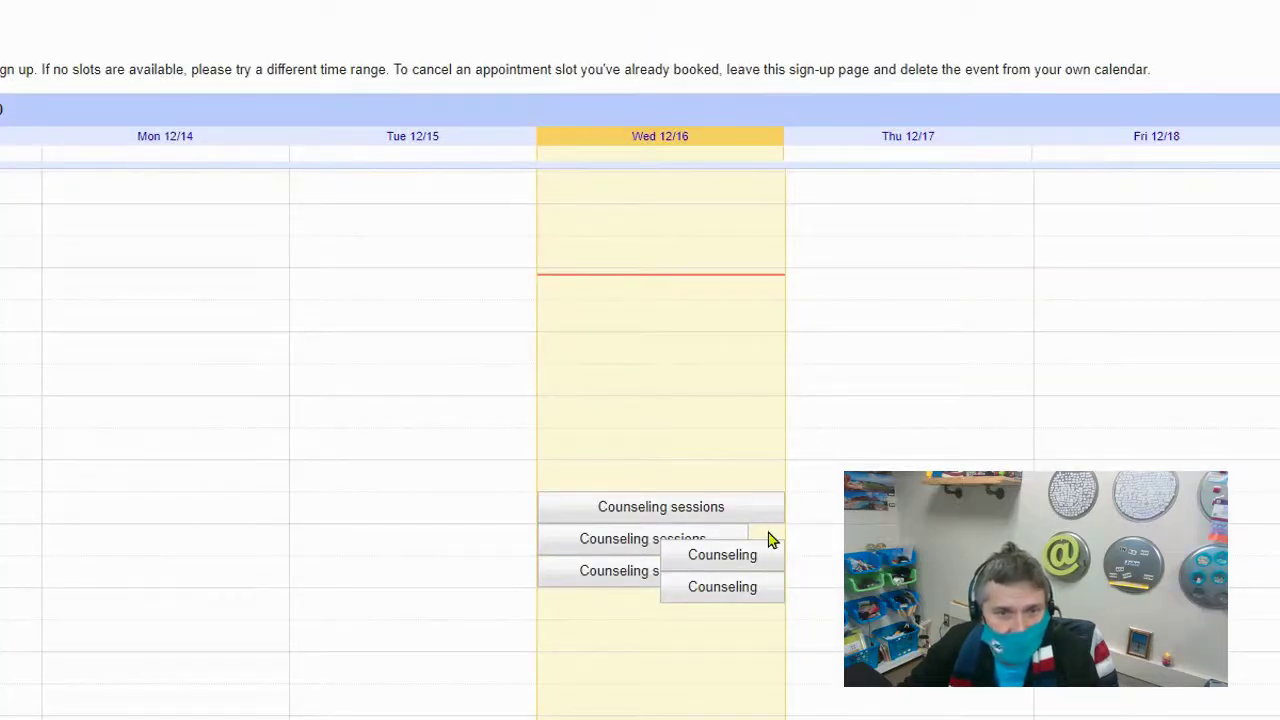
# Step: Go to calendar.google.com in the student's browser
pyautogui.click(334, 86)
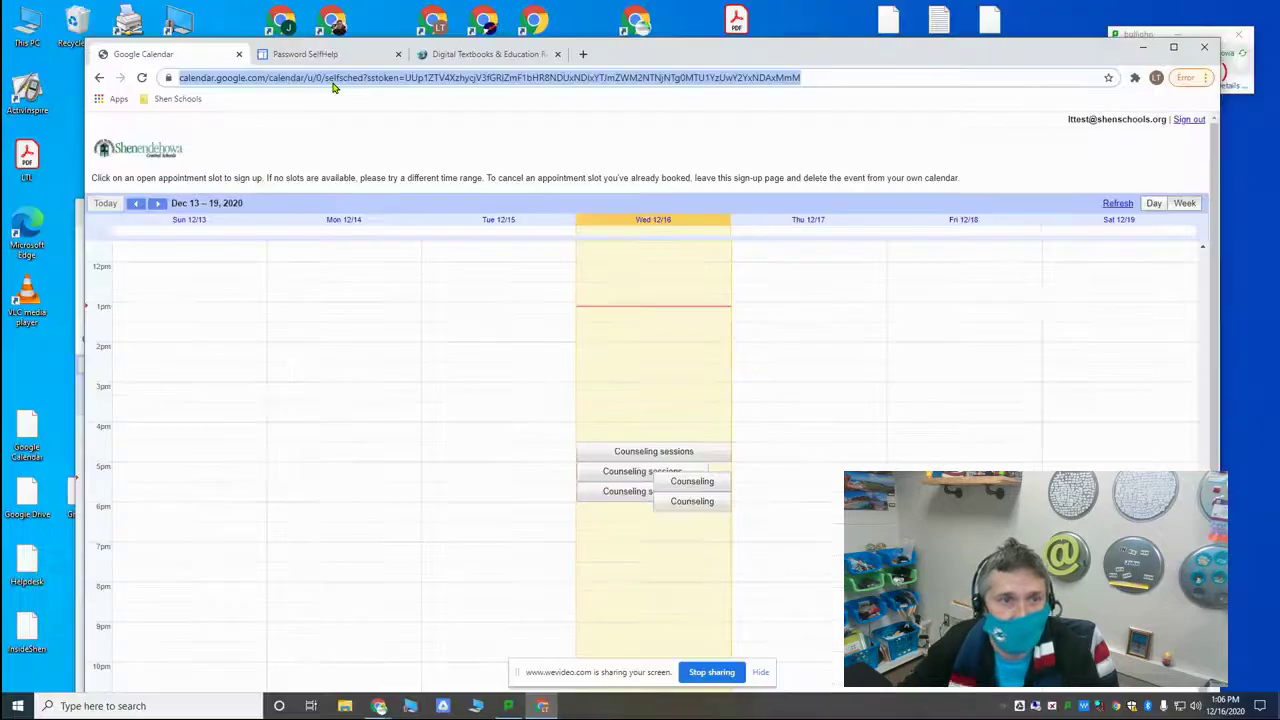
pyautogui.write('w')
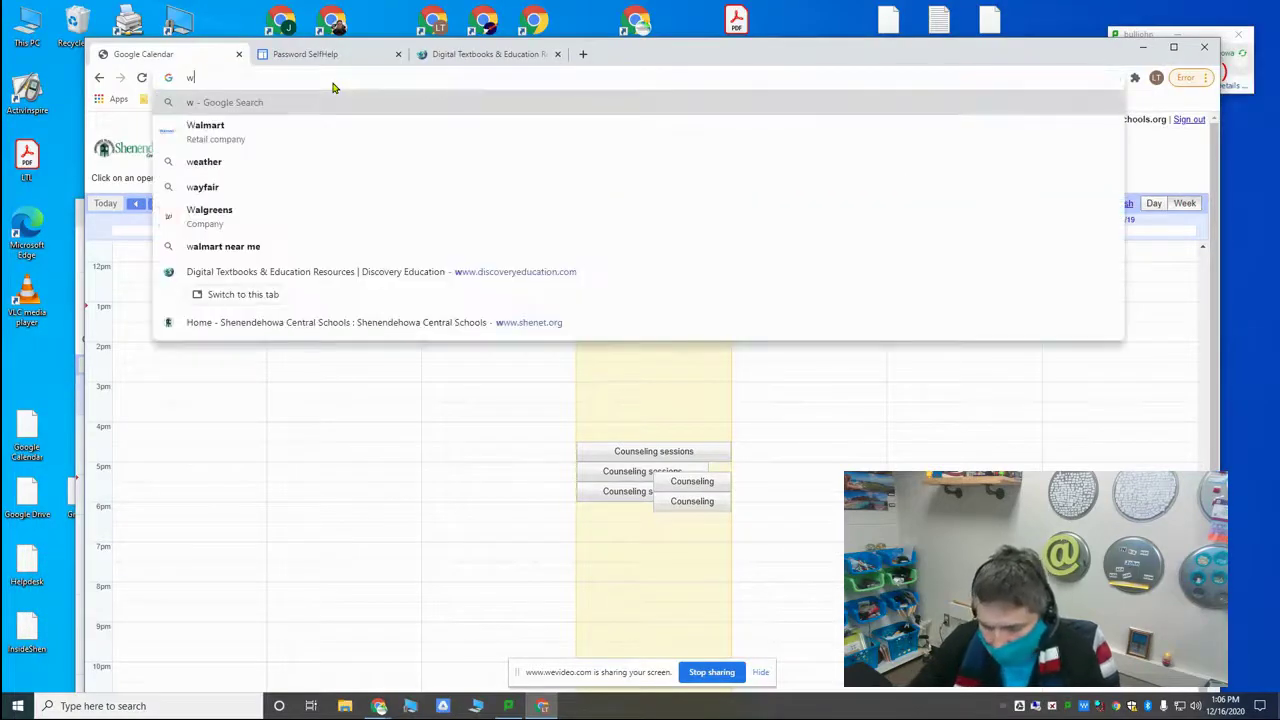
pyautogui.press('BackSpace')
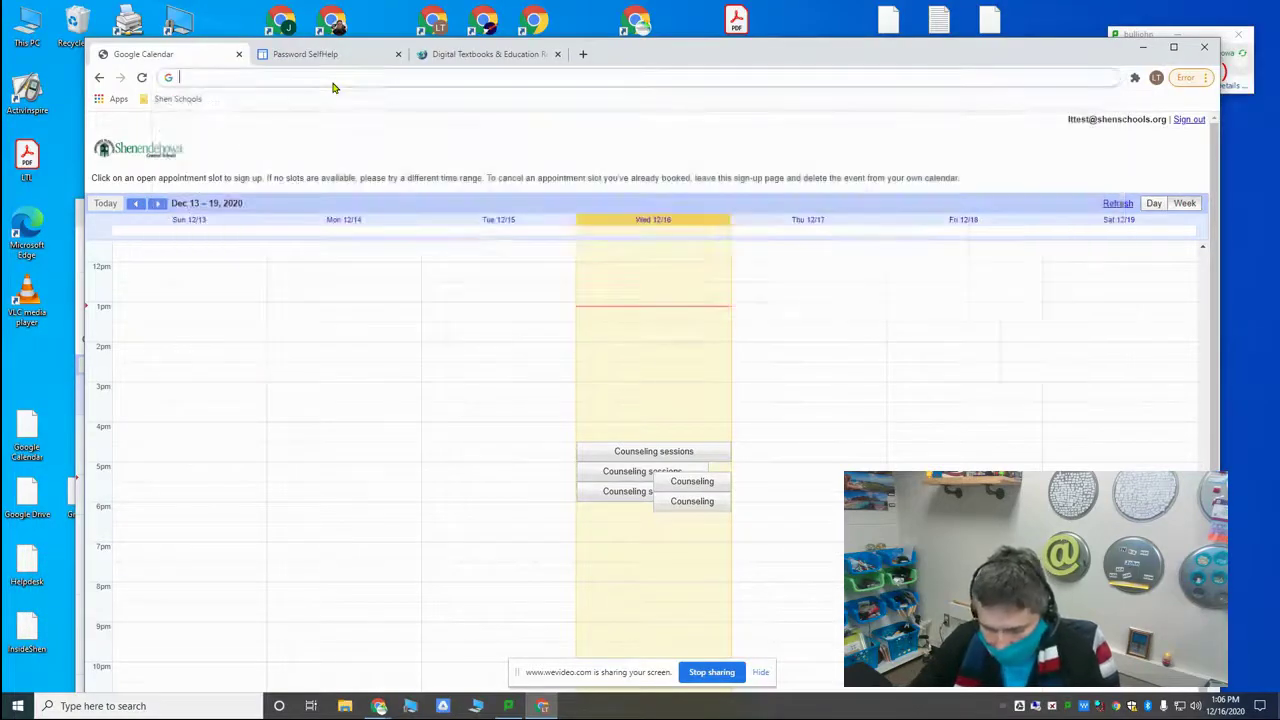
pyautogui.write('calend')
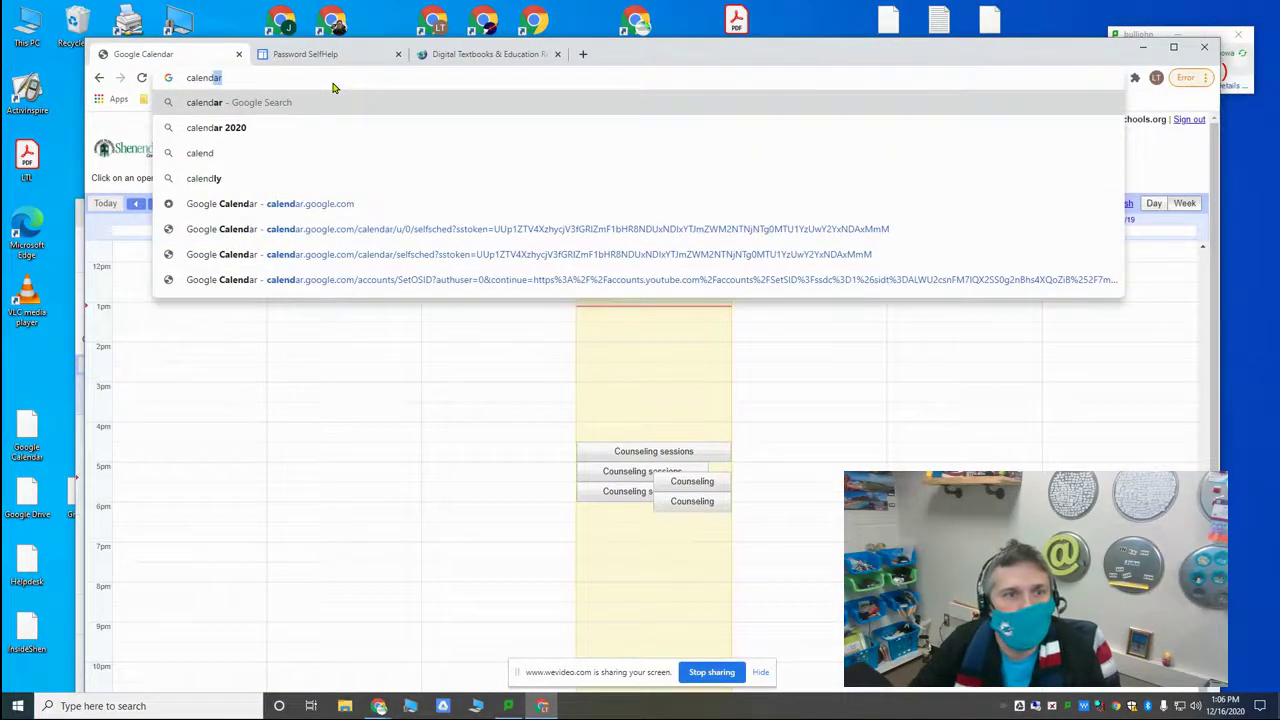
pyautogui.write('ar.goo')
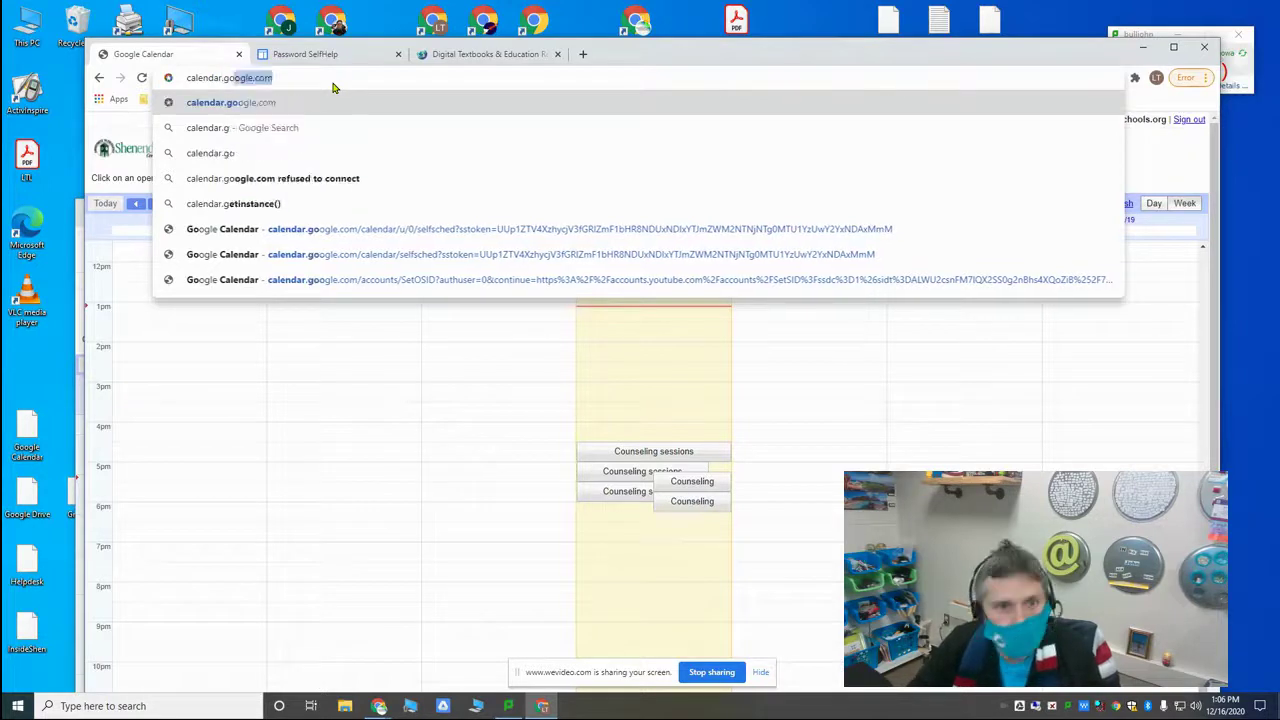
pyautogui.write('gle.com')
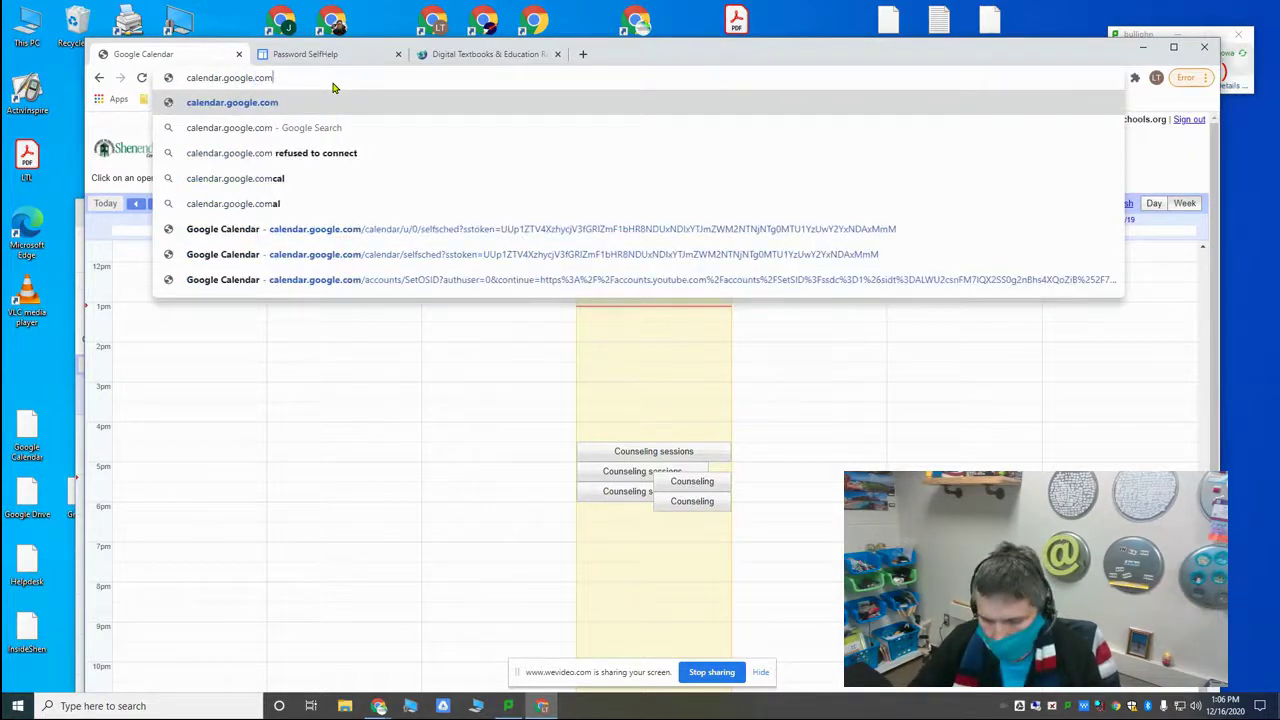
pyautogui.press('Return')
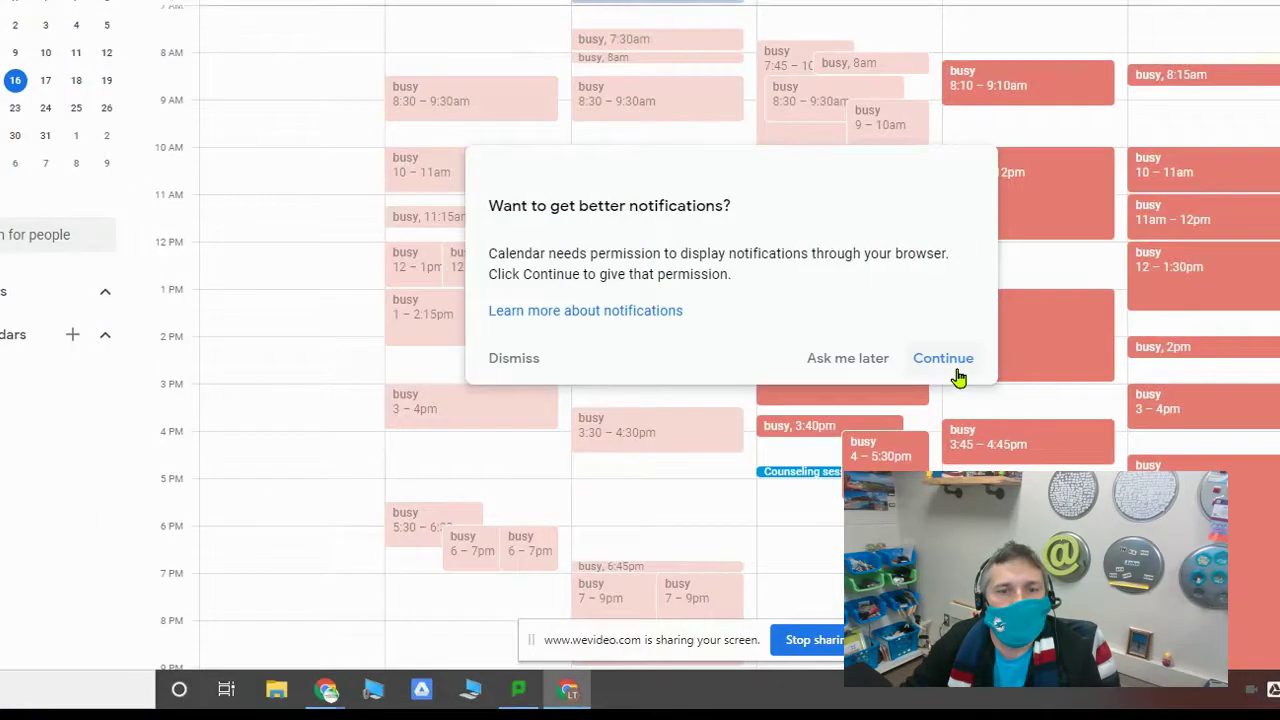
# Step: Allow notifications, check the booked Counseling event's Meet instructions, and close the student's window
pyautogui.click(943, 360)
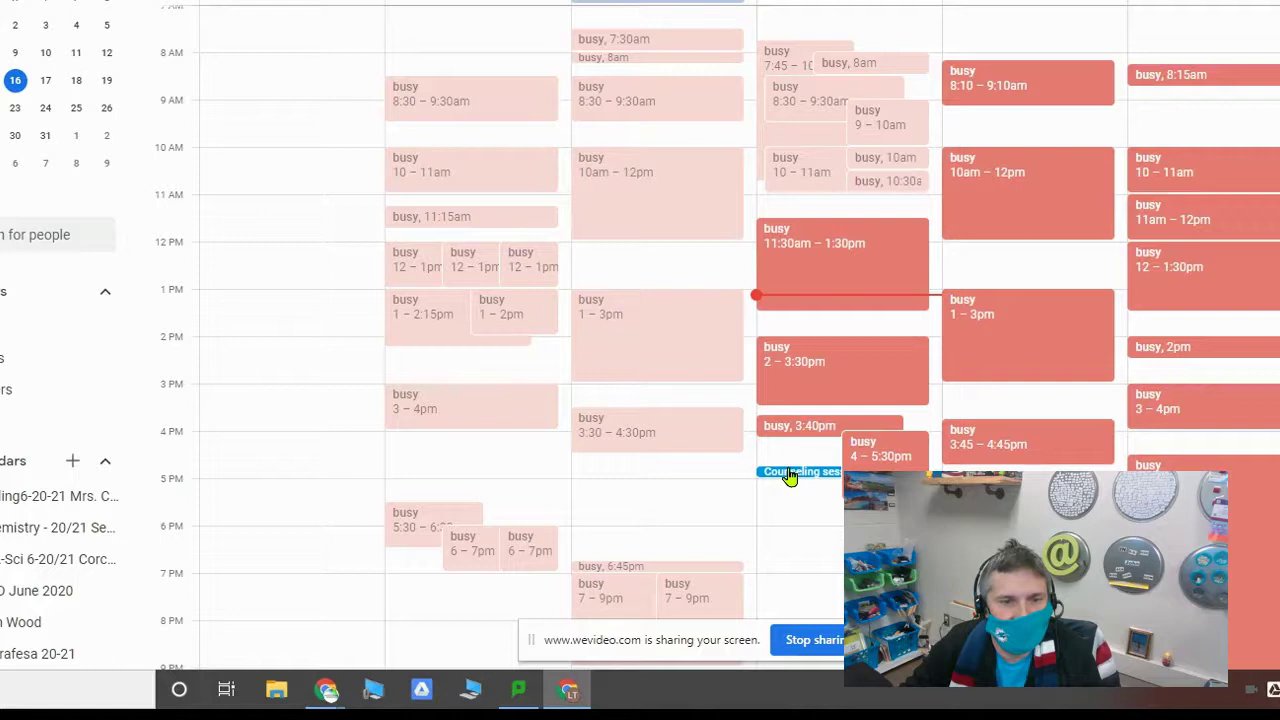
pyautogui.click(790, 477)
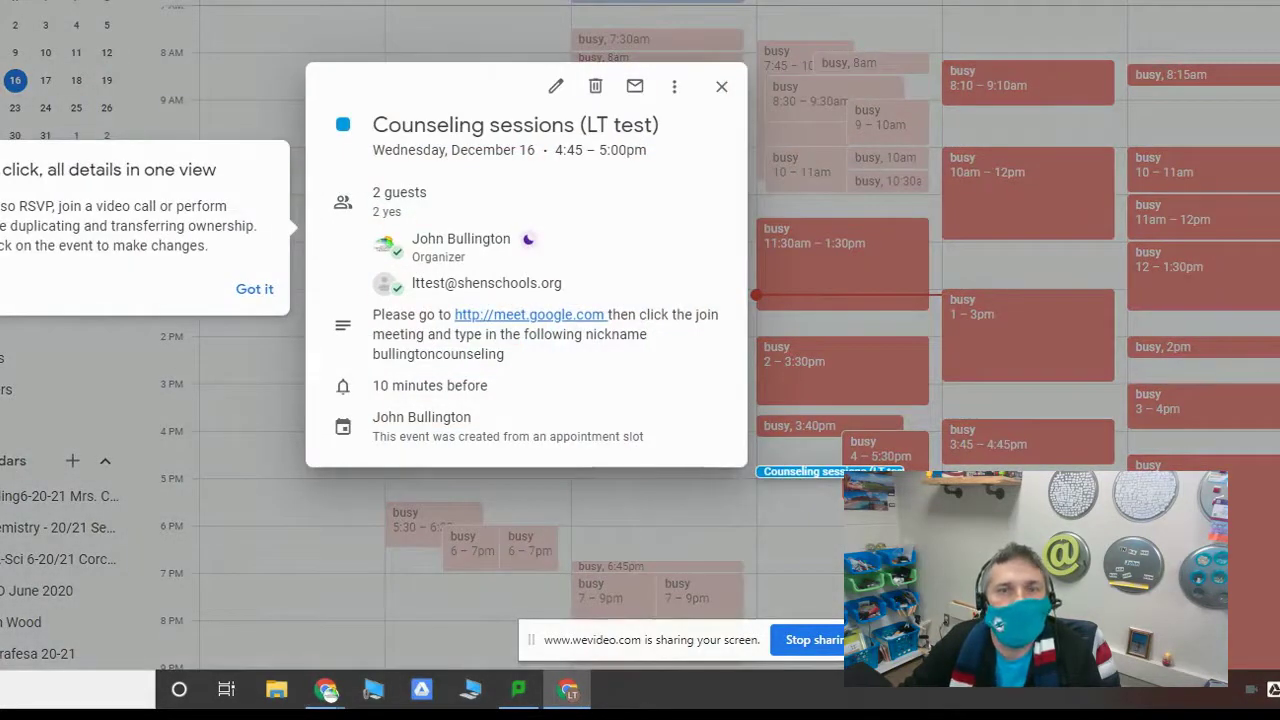
pyautogui.hotkey('ctrl', 'w')
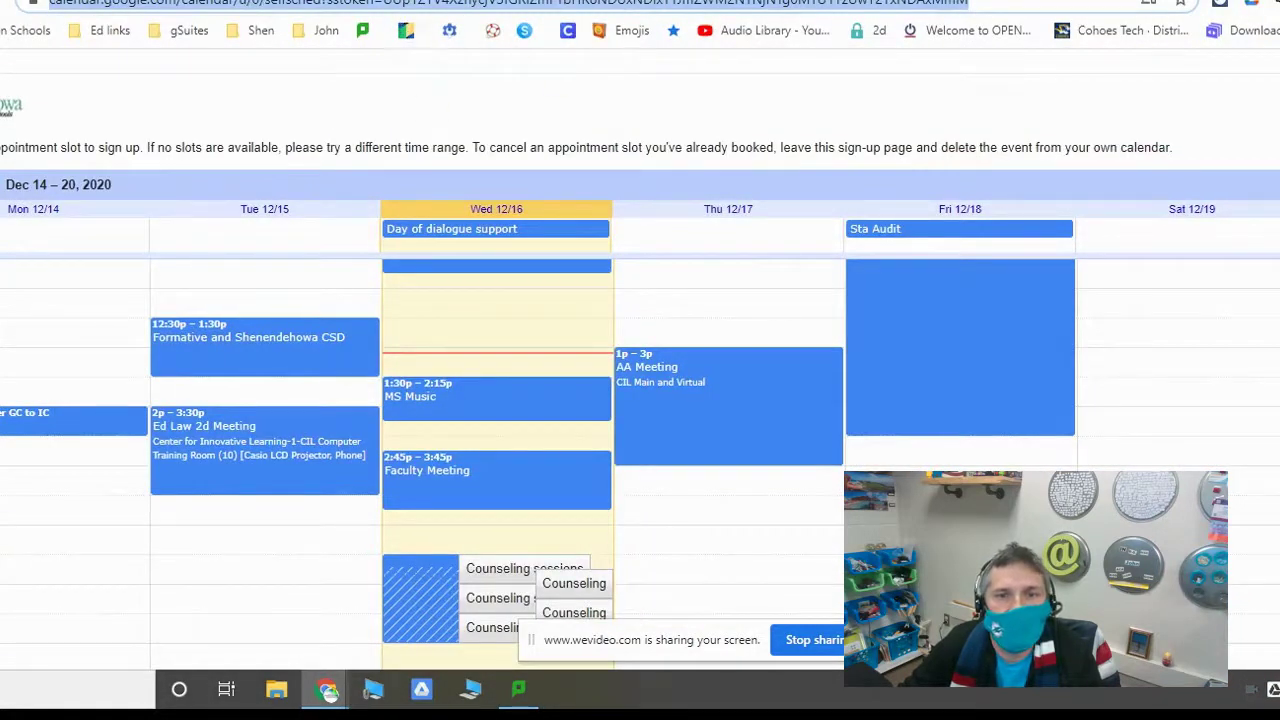
# Step: View the student's booked counseling event on the teacher's calendar week view
pyautogui.hotkey('alt', 'Left')
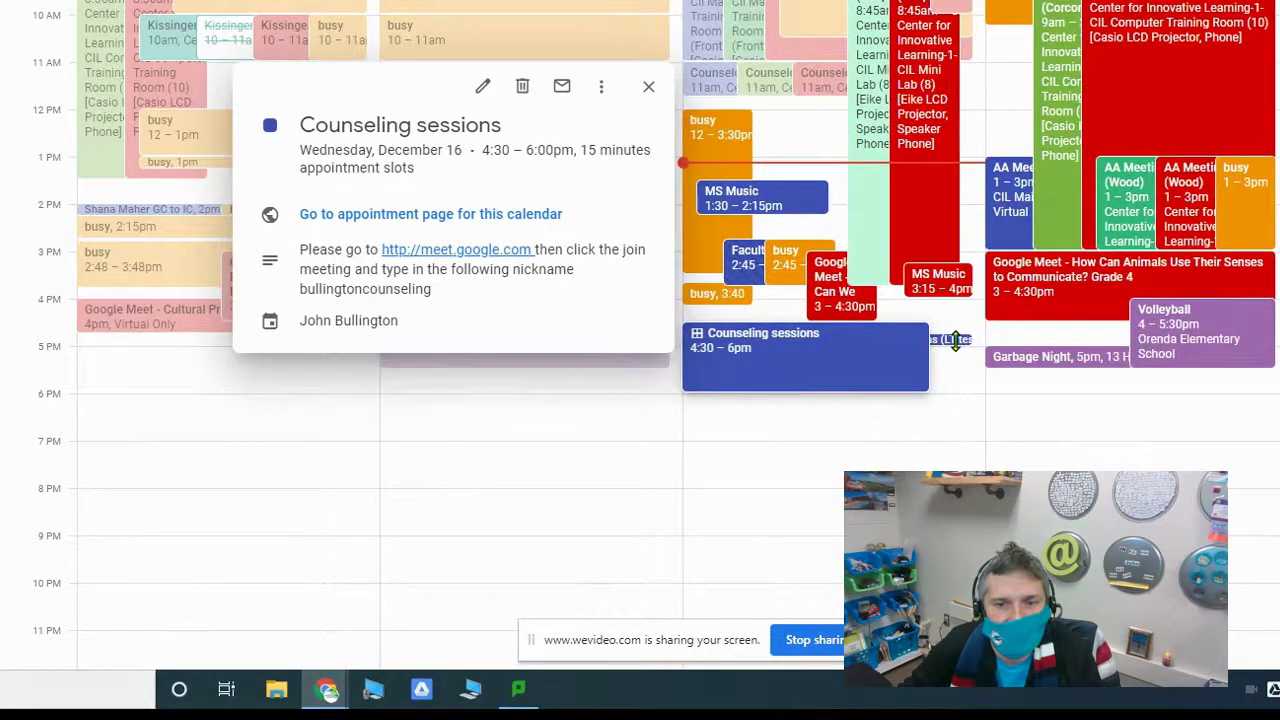
pyautogui.click(955, 340)
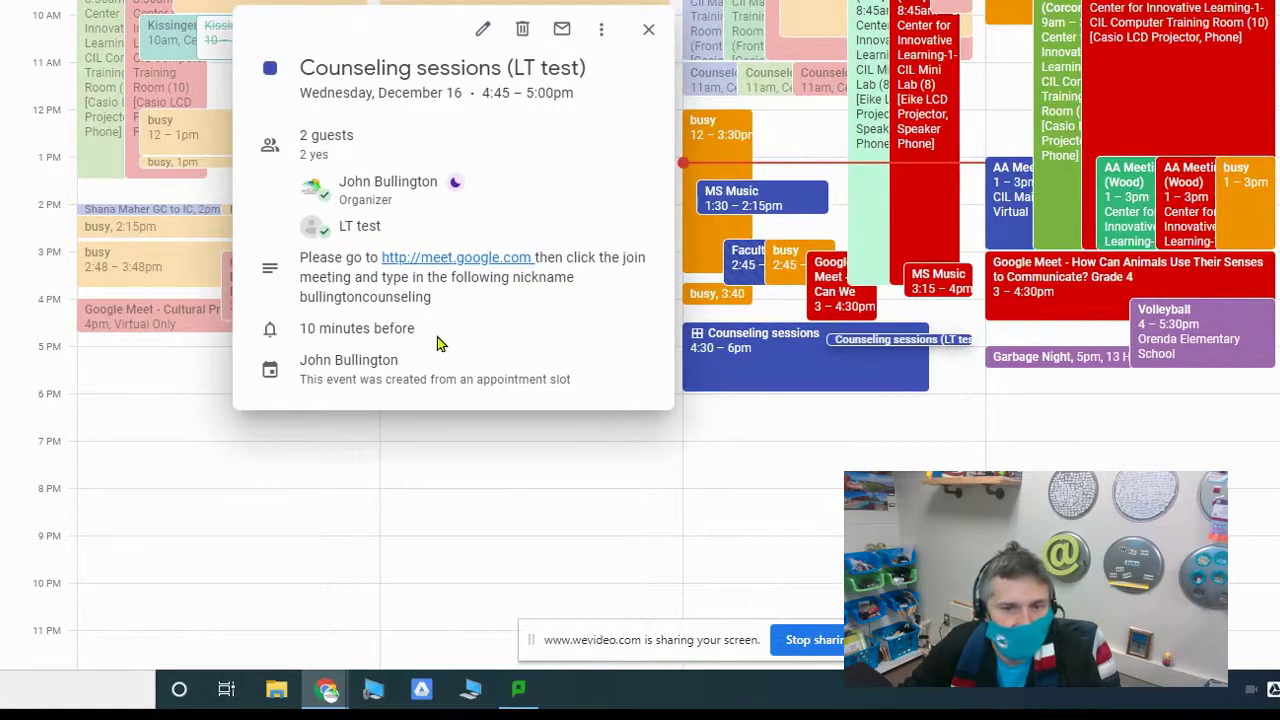
pyautogui.press('Escape')
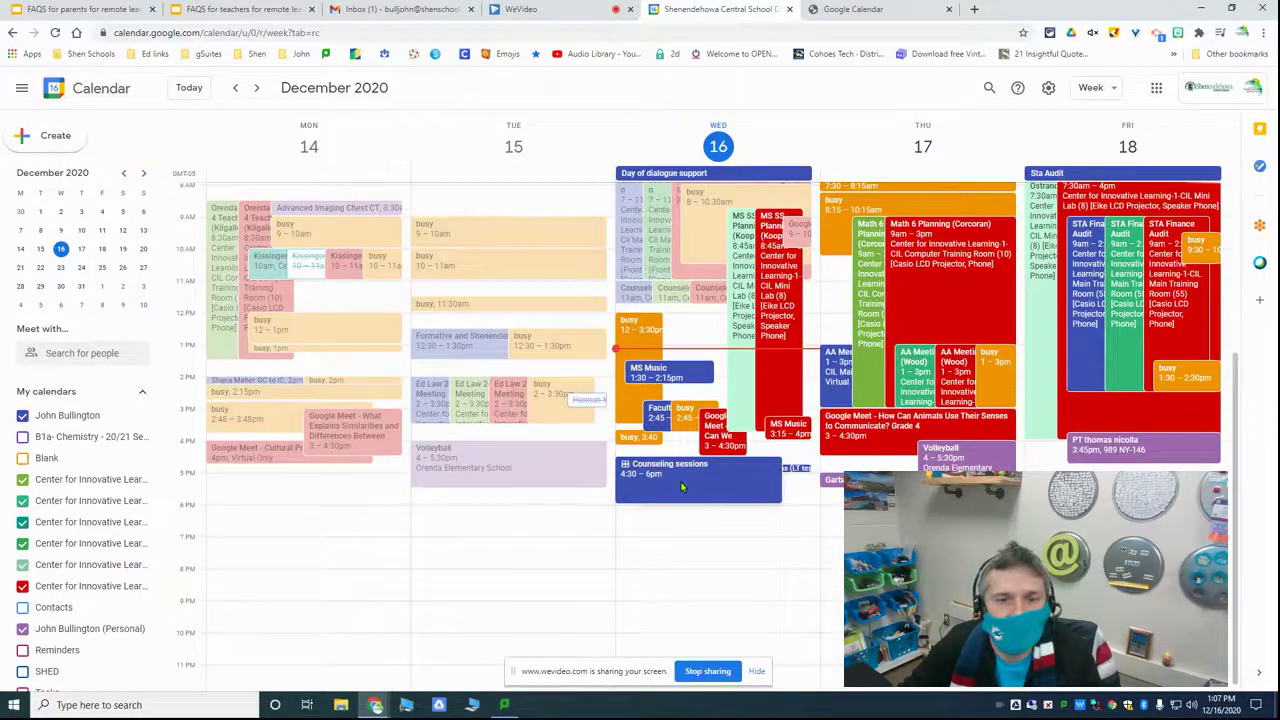
# Step: Reopen the block's appointment page to see the 4:45pm slot booked, then switch to WeVideo
pyautogui.click(779, 368)
pyautogui.doubleClick(681, 487)
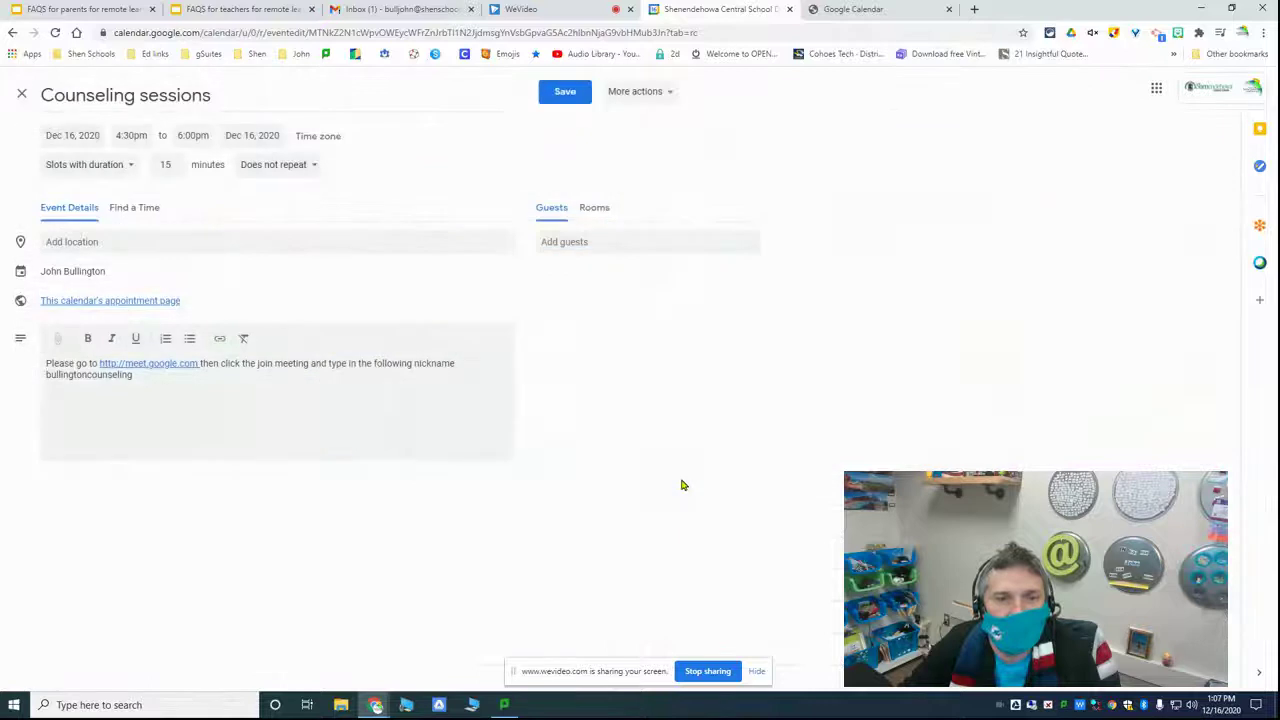
pyautogui.click(129, 304)
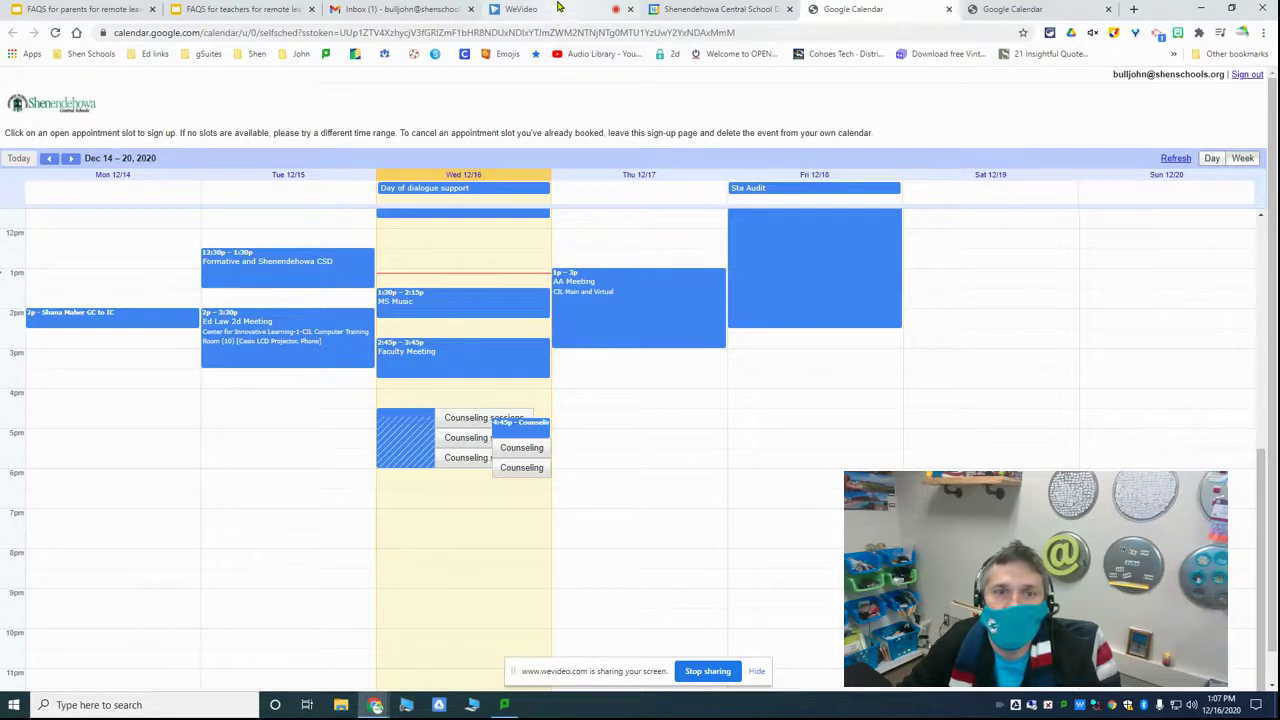
pyautogui.click(558, 10)
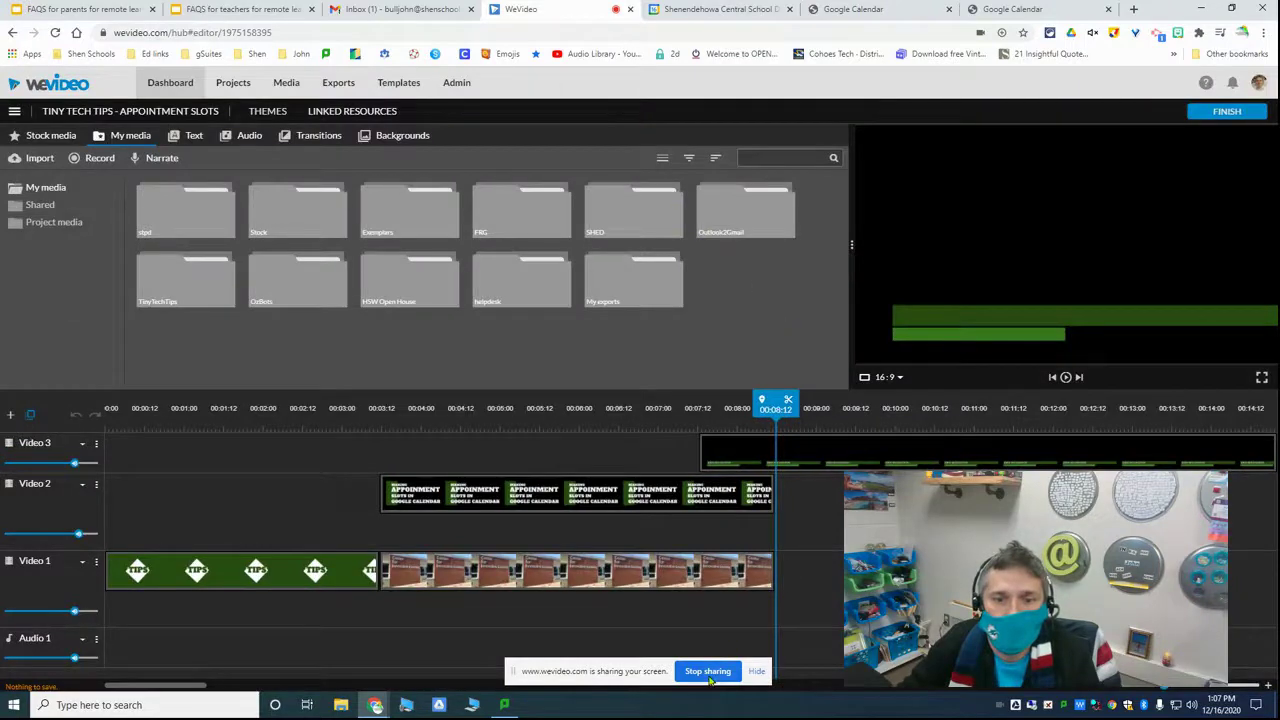